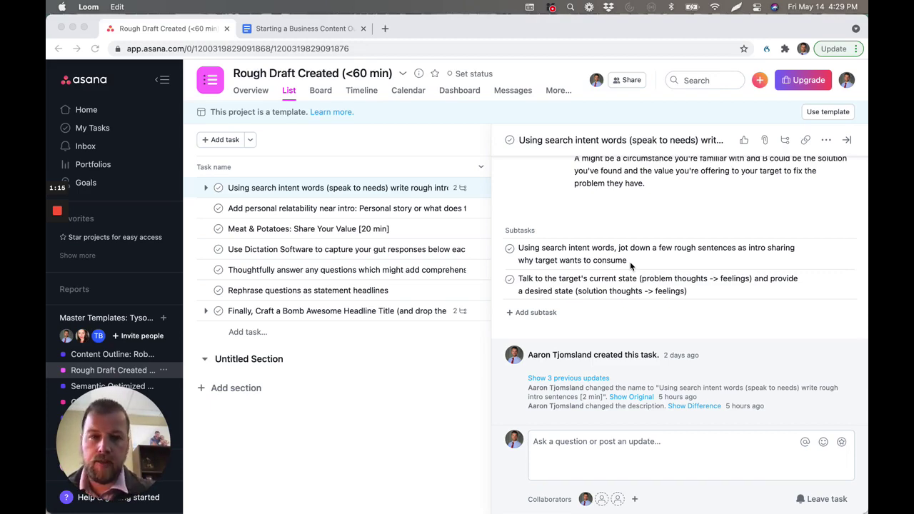
scroll(665, 279, up, 10)
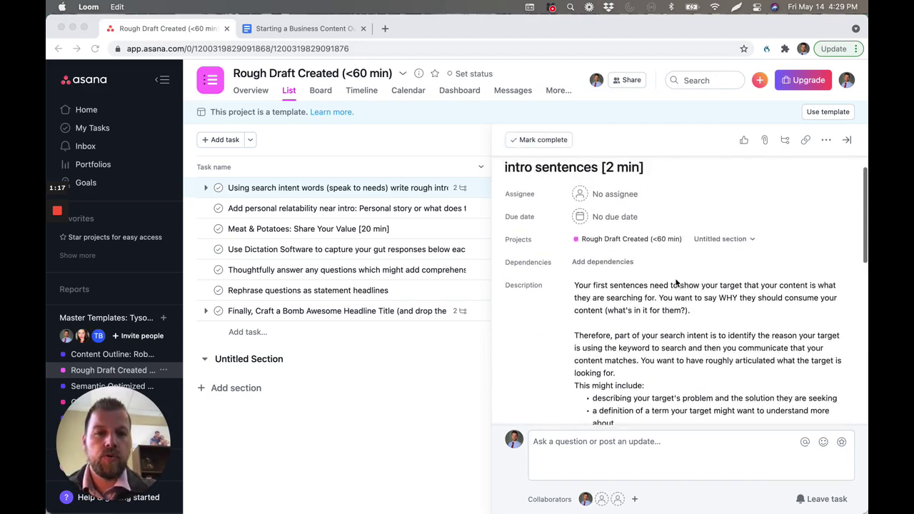
scroll(677, 283, up, 2)
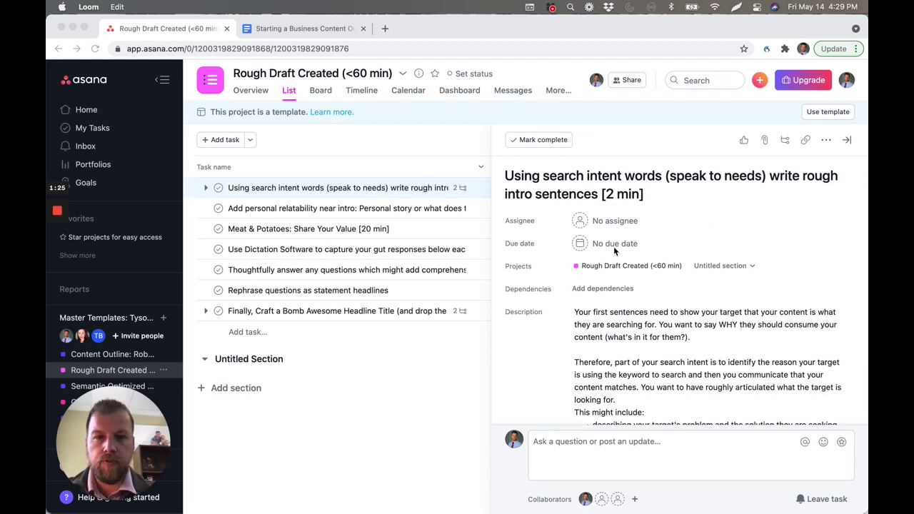
click(332, 446)
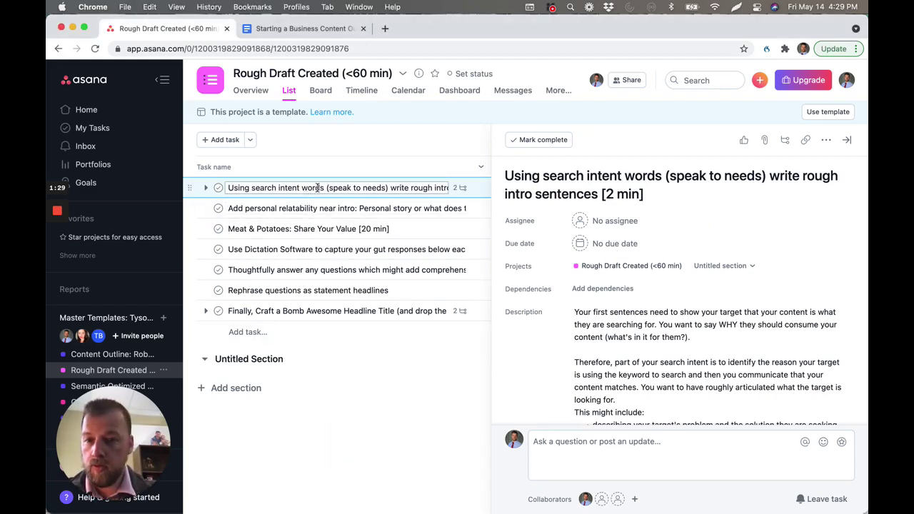
click(404, 151)
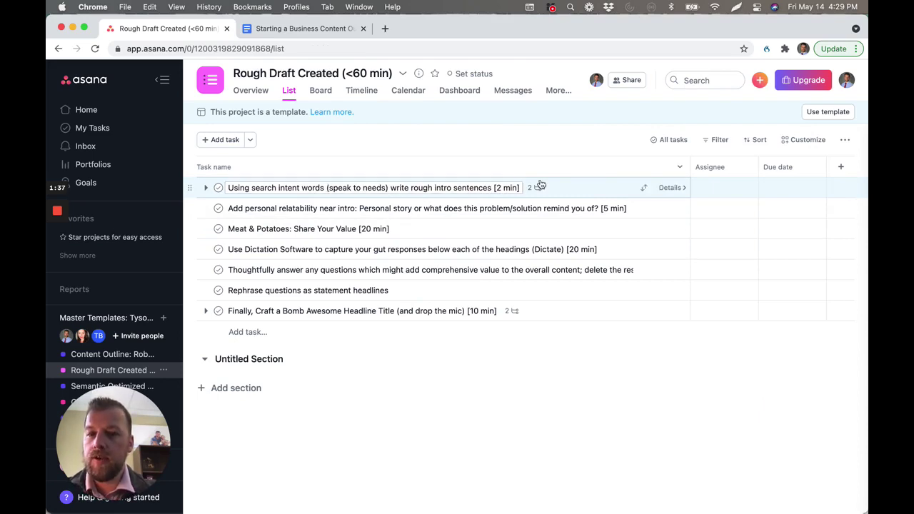
click(677, 188)
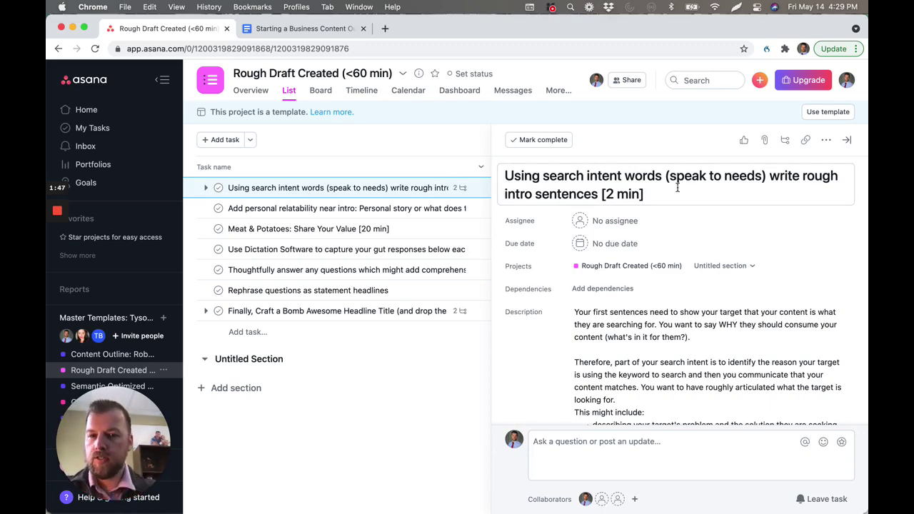
scroll(776, 365, down, 5)
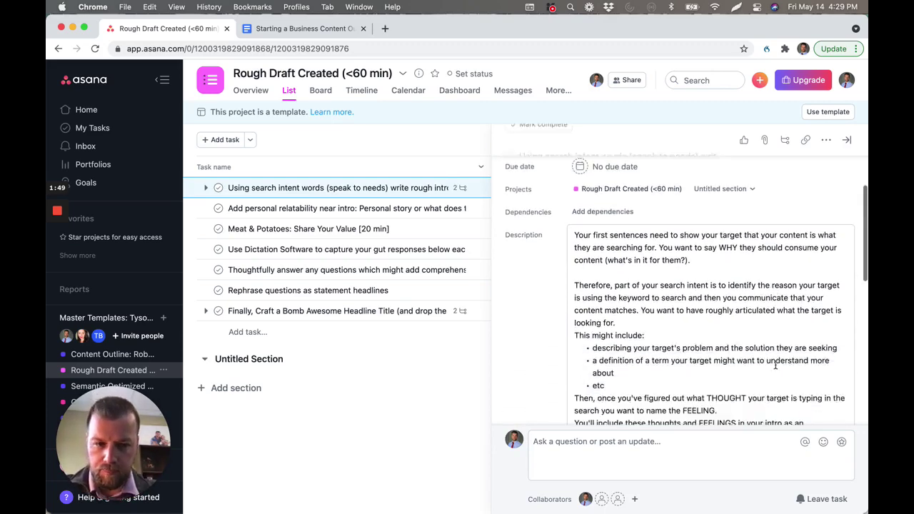
scroll(776, 365, up, 2)
scroll(776, 364, down, 1)
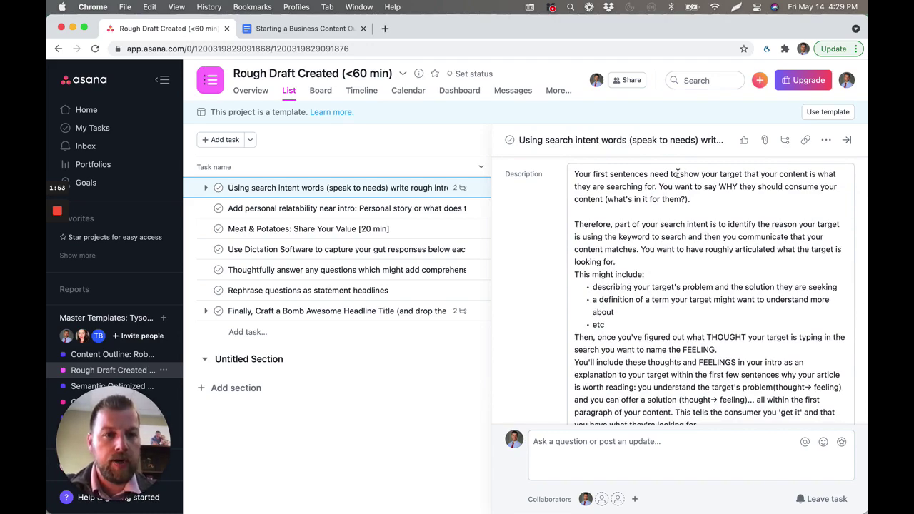
scroll(678, 174, up, 5)
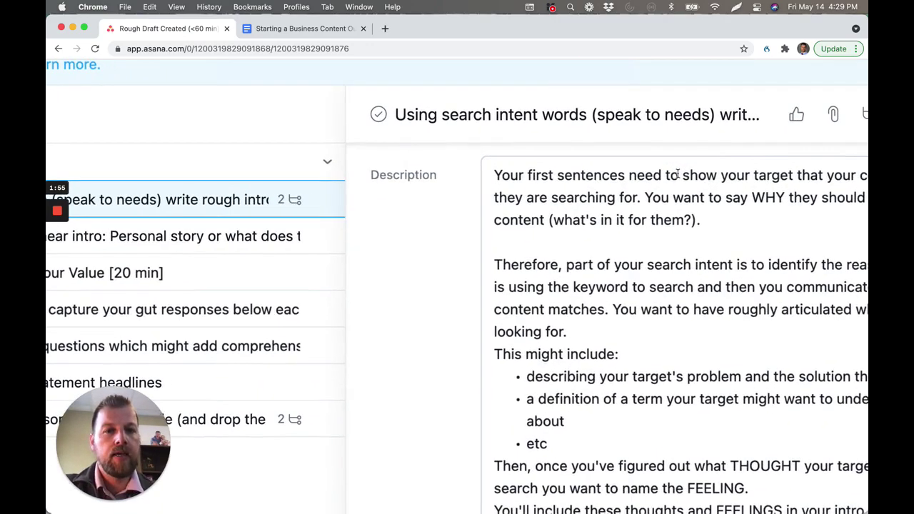
scroll(393, 216, right, 4)
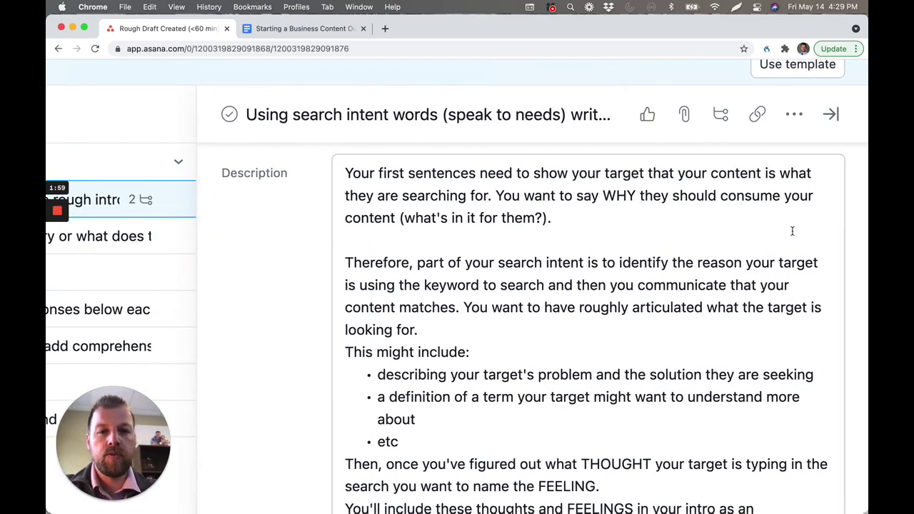
scroll(793, 231, down, 1)
scroll(792, 231, down, 3)
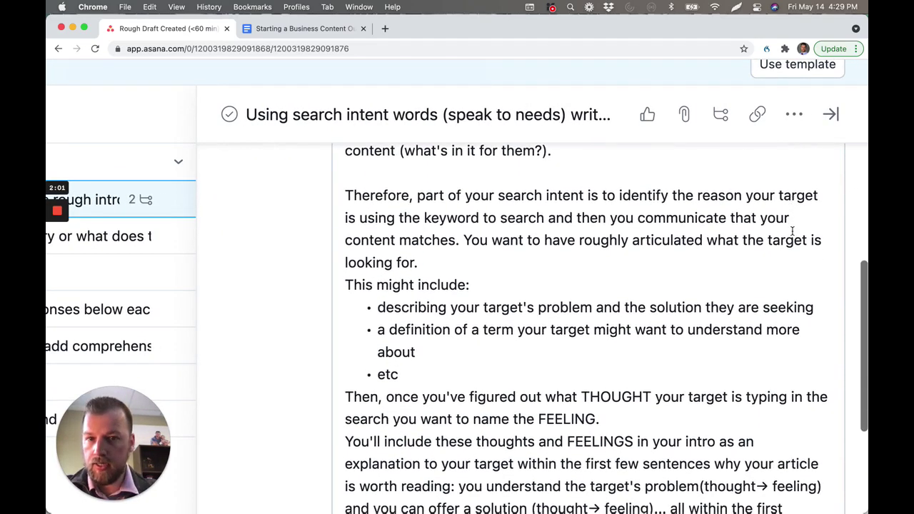
scroll(792, 231, down, 2)
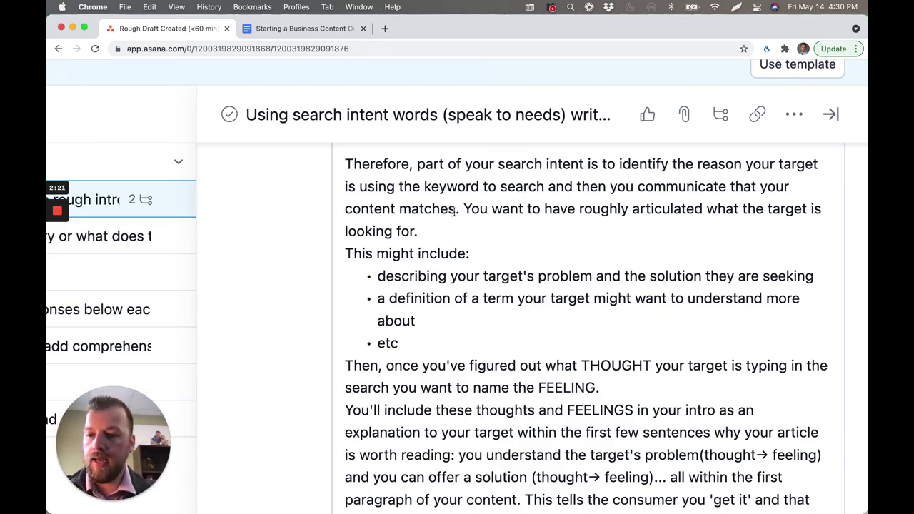
scroll(520, 265, down, 3)
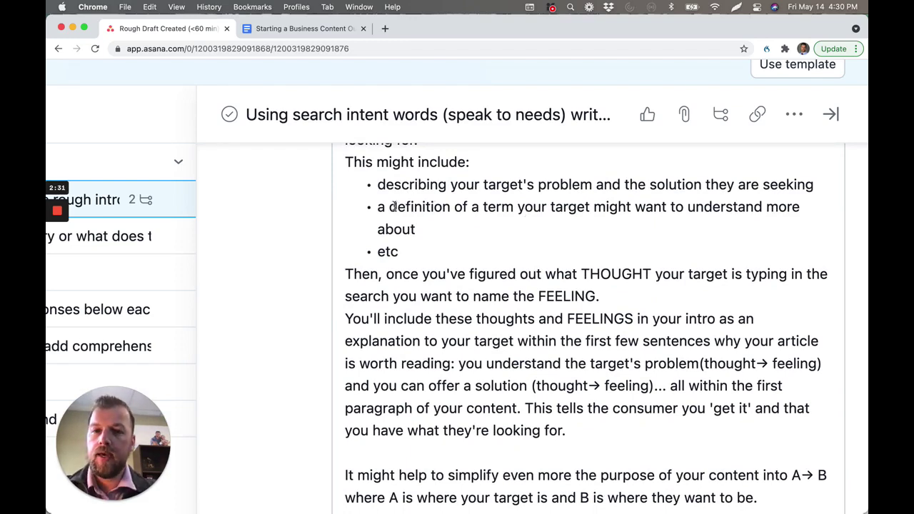
drag(392, 206, 514, 208)
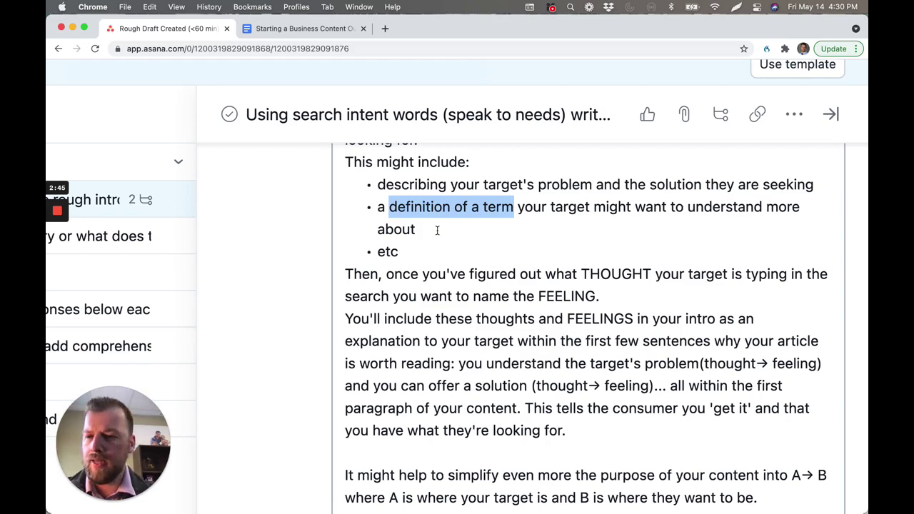
scroll(437, 230, down, 3)
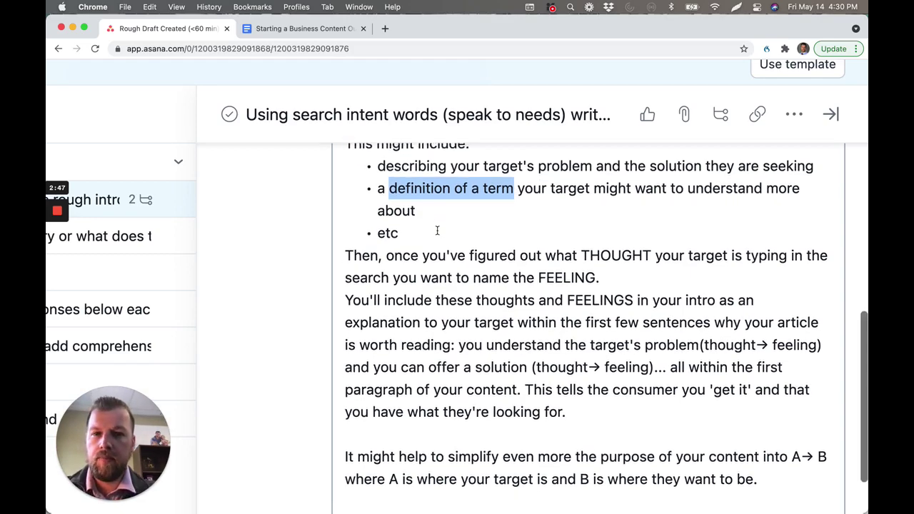
scroll(437, 234, down, 1)
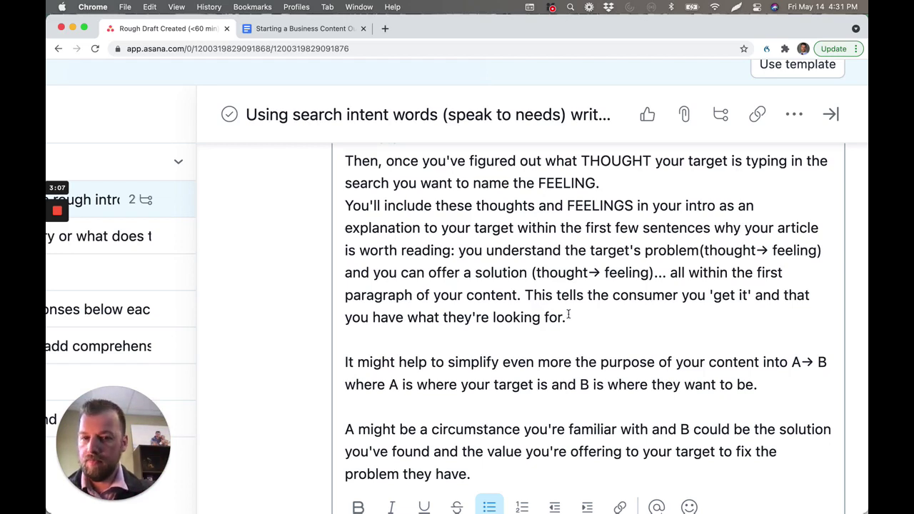
drag(645, 250, 820, 250)
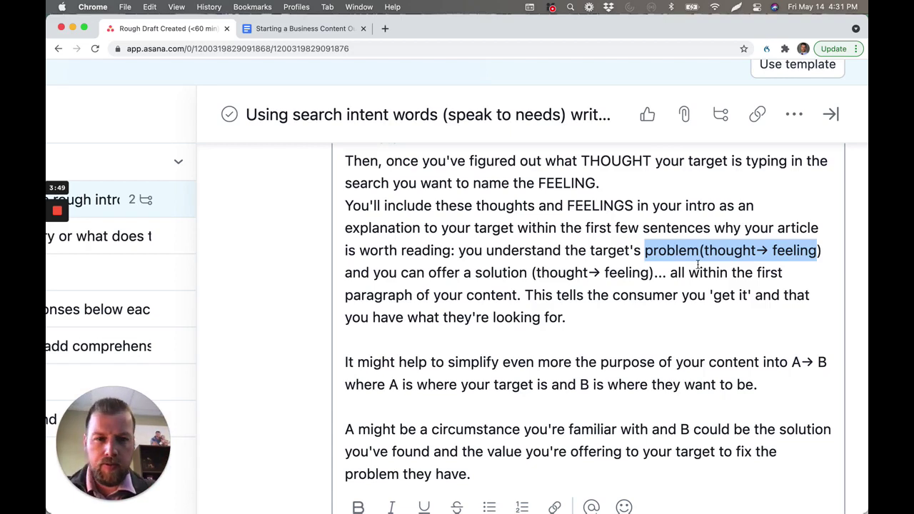
click(530, 272)
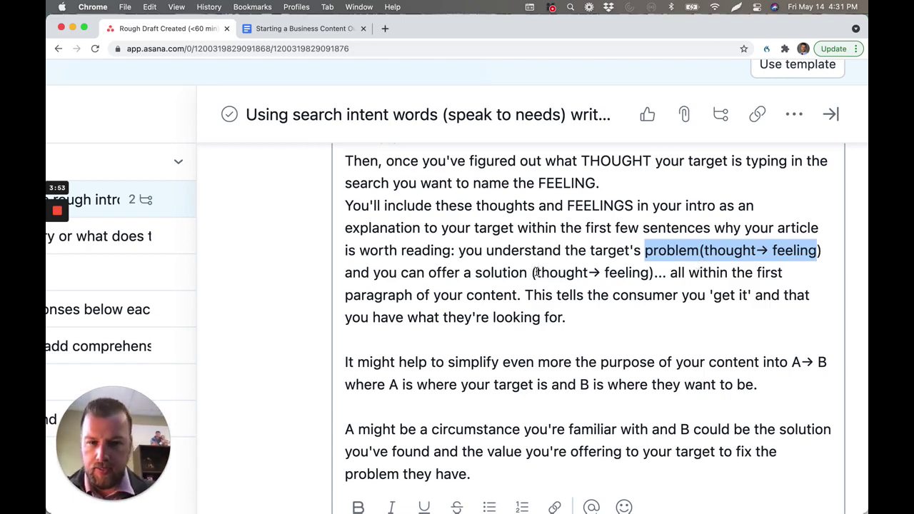
click(535, 272)
double_click(493, 272)
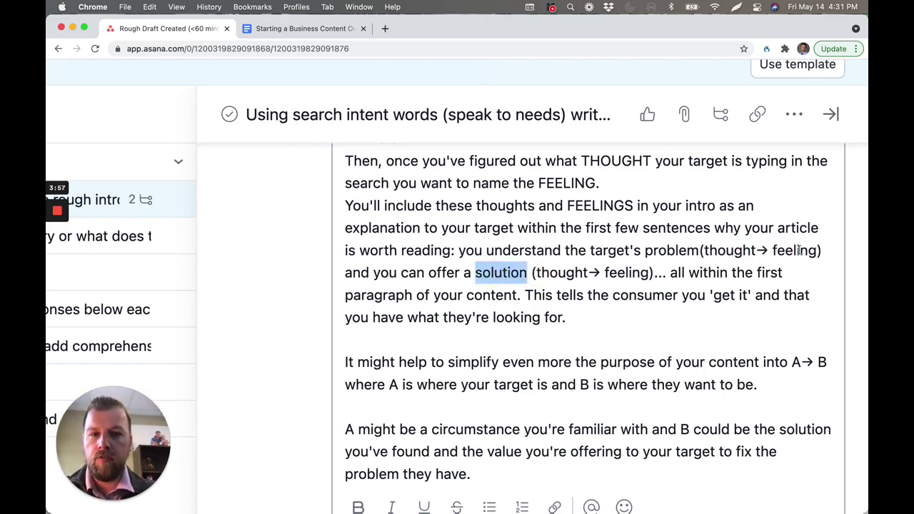
double_click(799, 250)
click(491, 272)
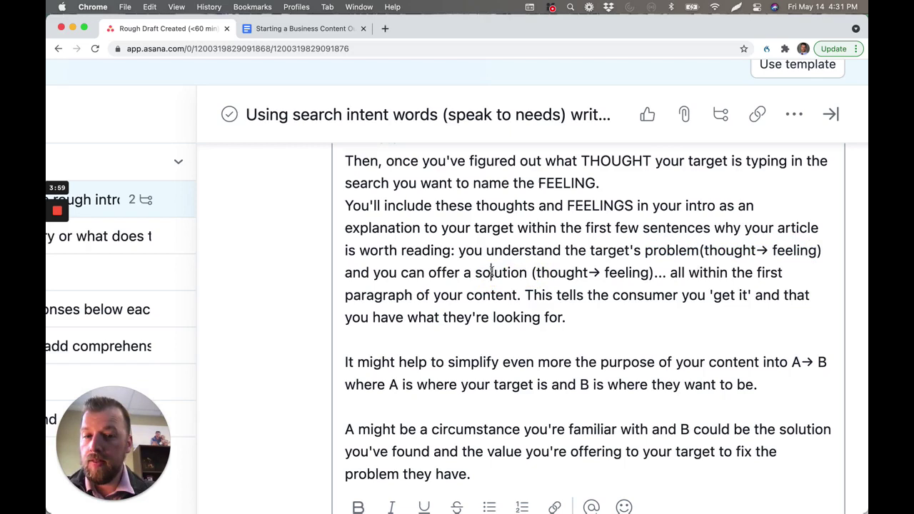
double_click(491, 272)
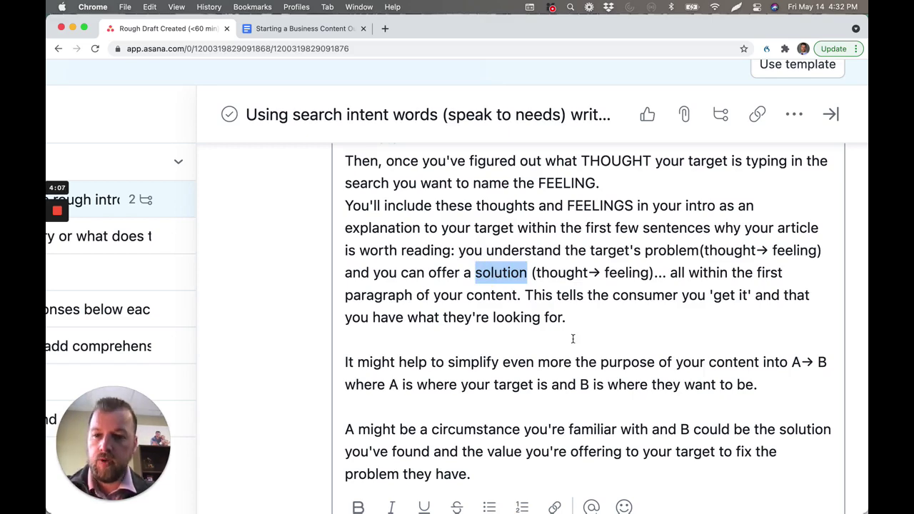
scroll(573, 338, down, 2)
scroll(573, 339, down, 1)
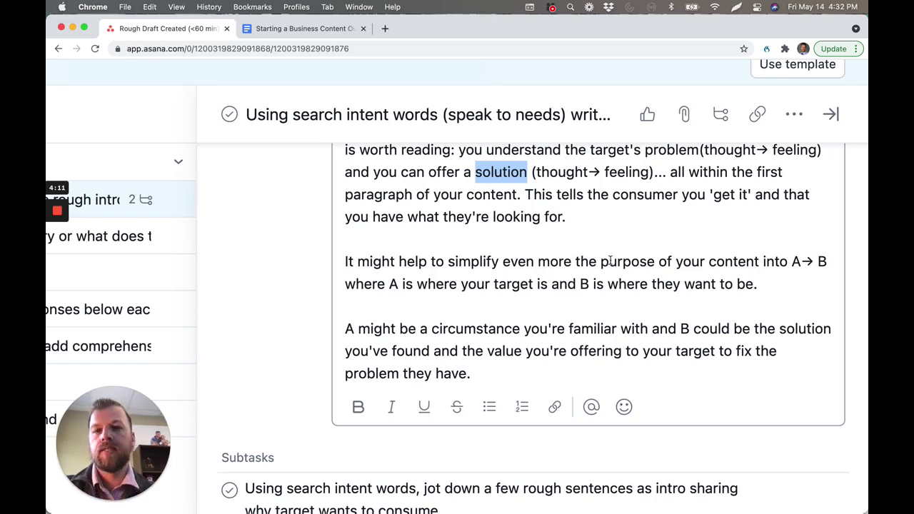
Scroll the Asana task pane down to the intro task's Subtasks section.
scroll(610, 262, down, 1)
scroll(611, 261, up, 1)
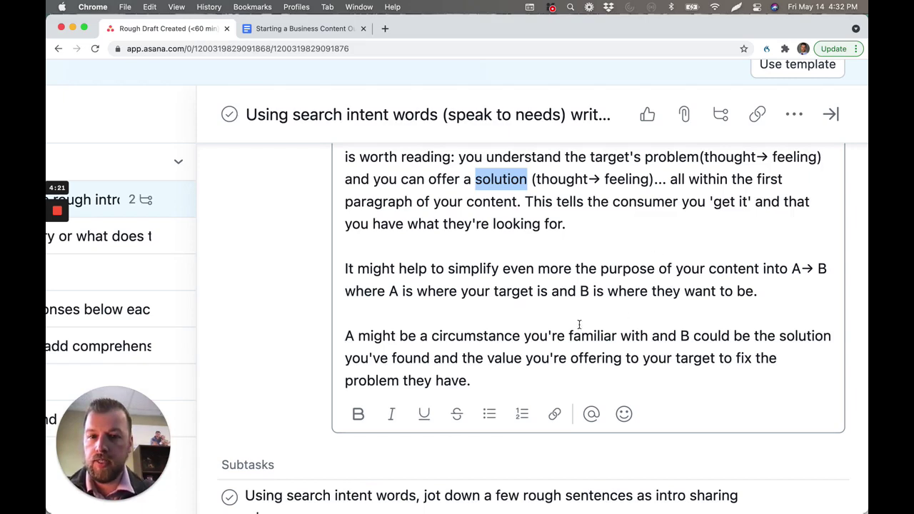
scroll(431, 272, down, 1)
scroll(431, 271, down, 1)
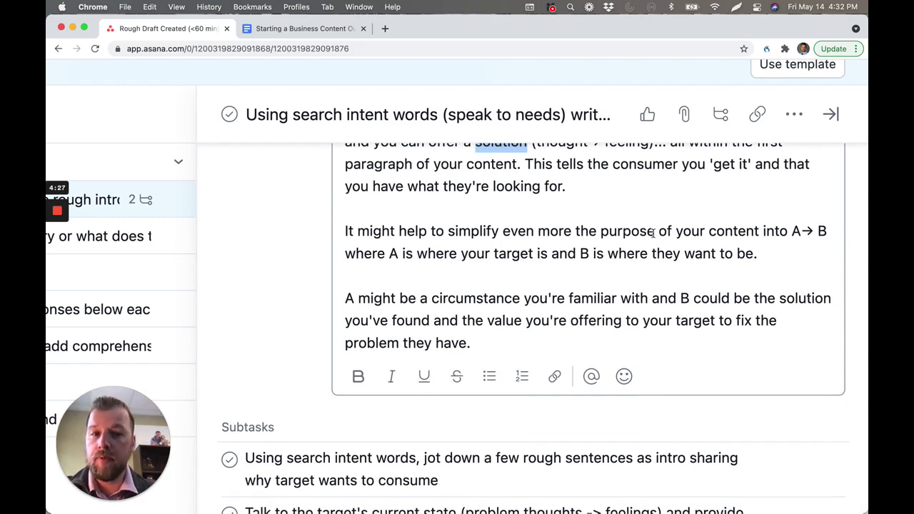
Highlight the A→ B phrase and enlarge the page to read the current-versus-desired-state subtask.
click(793, 230)
drag(797, 231, 823, 231)
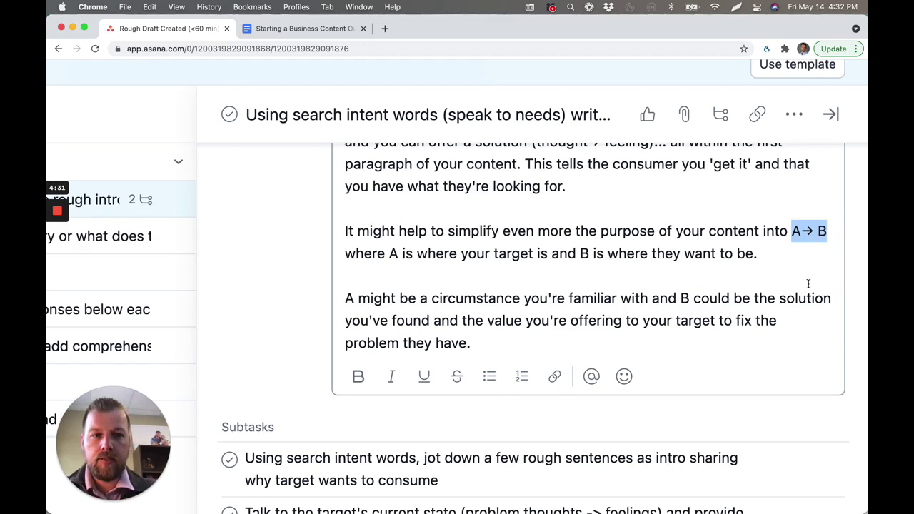
key(super+equal)
key(super+equal)
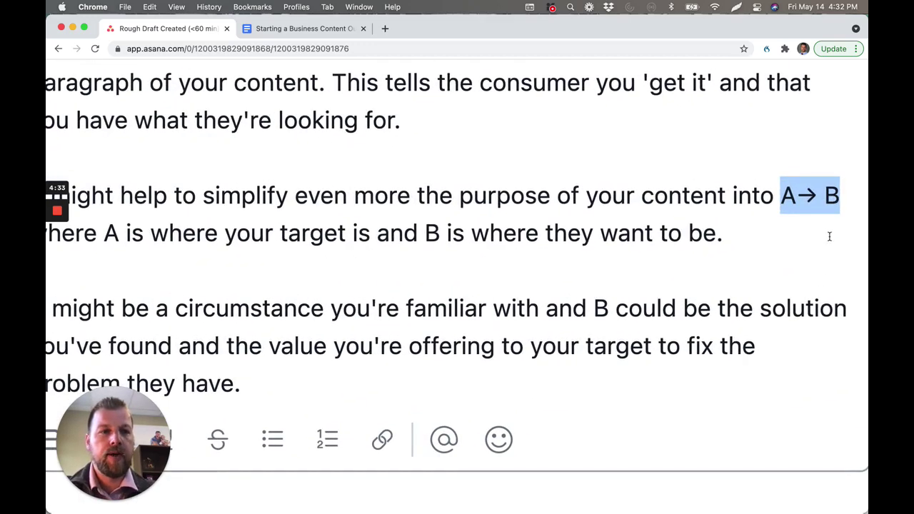
scroll(828, 236, right, 2)
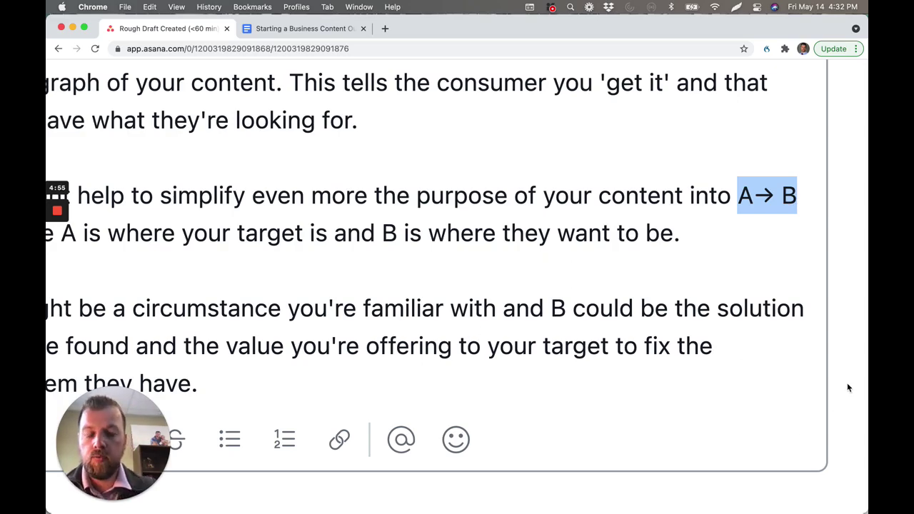
scroll(847, 383, down, 1)
scroll(849, 388, down, 3)
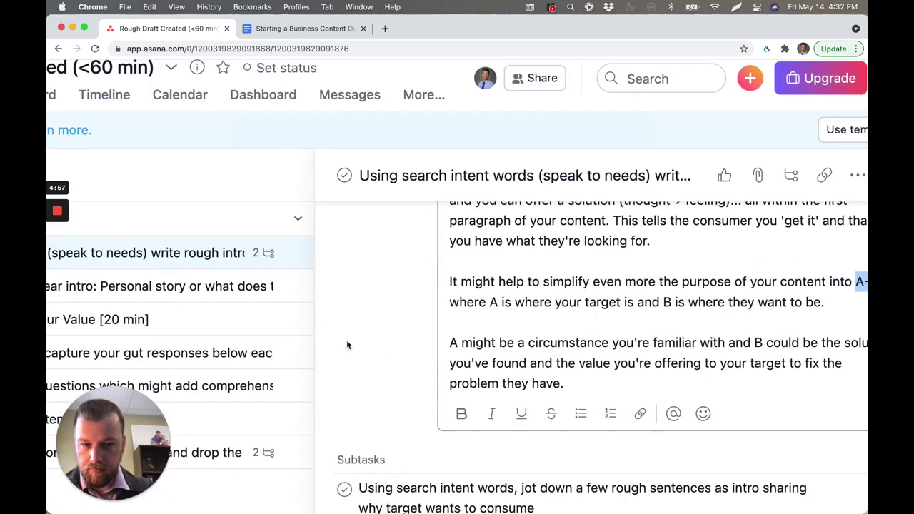
scroll(333, 346, down, 3)
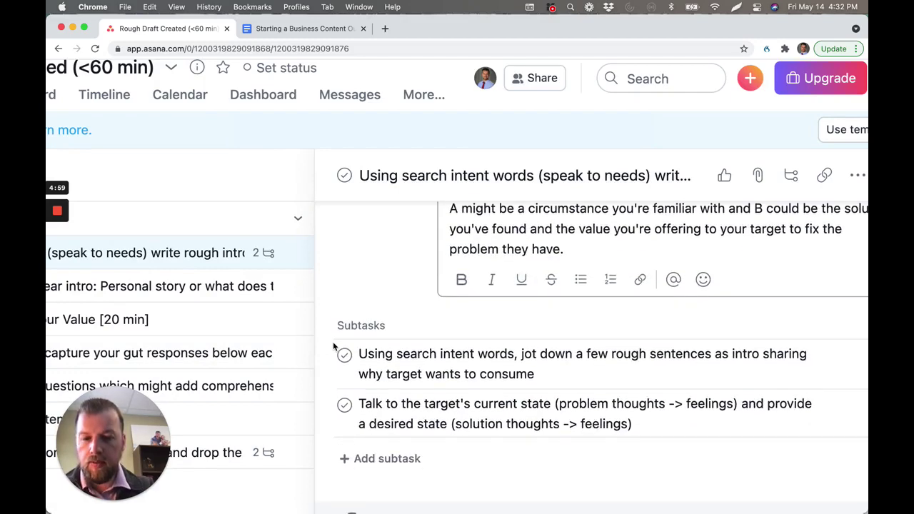
In the outline, highlight 'Informational', 'risks/benefits' and 'How to legally do it?' in the keyword intent notes.
click(280, 30)
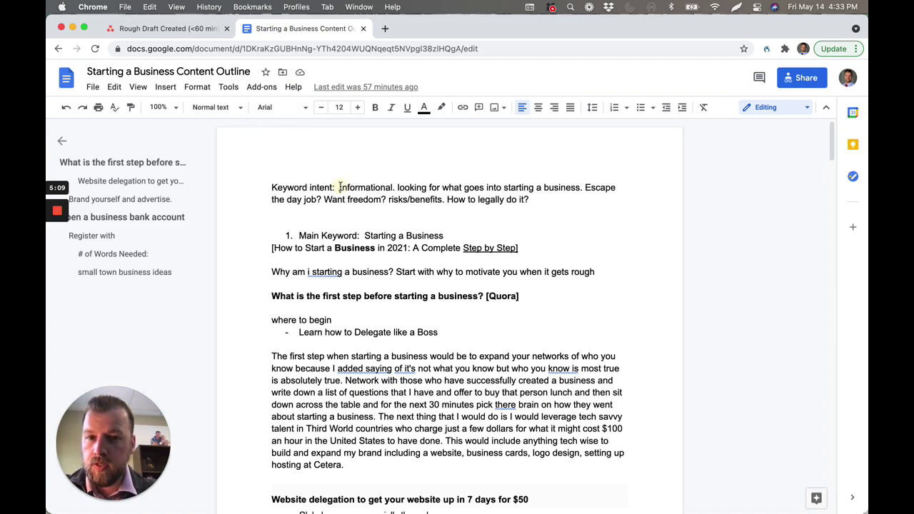
drag(340, 187, 391, 191)
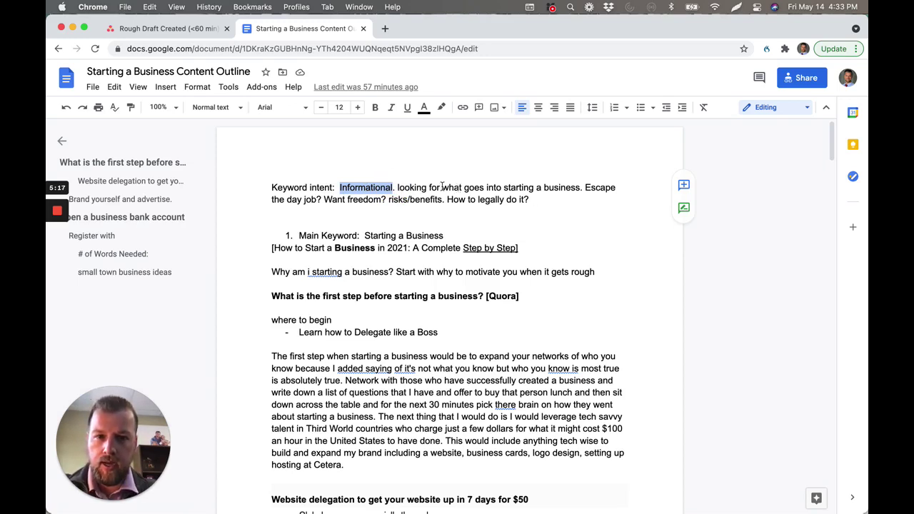
drag(443, 187, 586, 187)
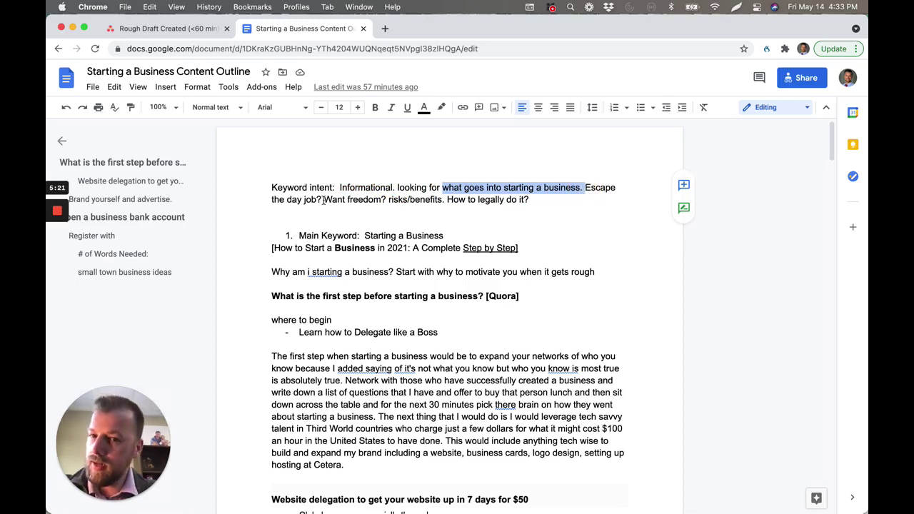
click(388, 200)
drag(388, 200, 449, 201)
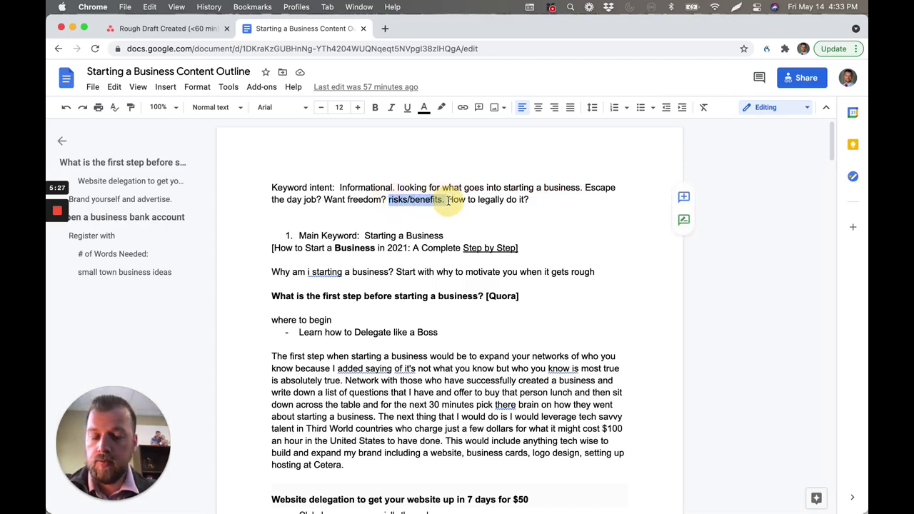
click(533, 200)
drag(532, 200, 448, 200)
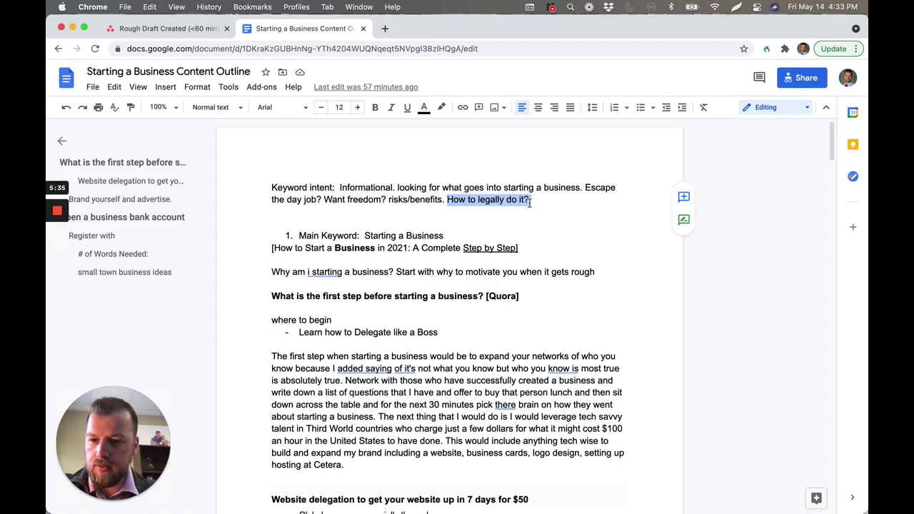
Reread the keyword intent line, then add empty lines below the How to Start a Business headline.
click(547, 203)
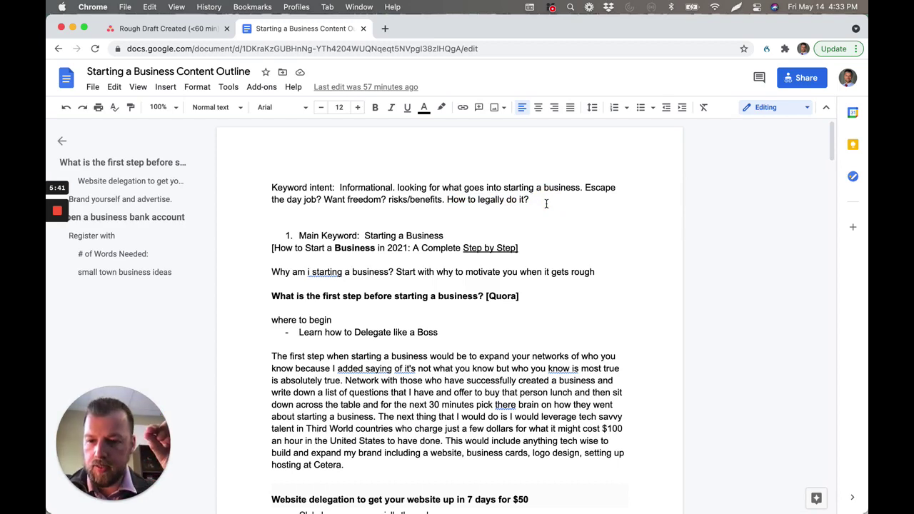
drag(310, 188, 531, 199)
click(339, 187)
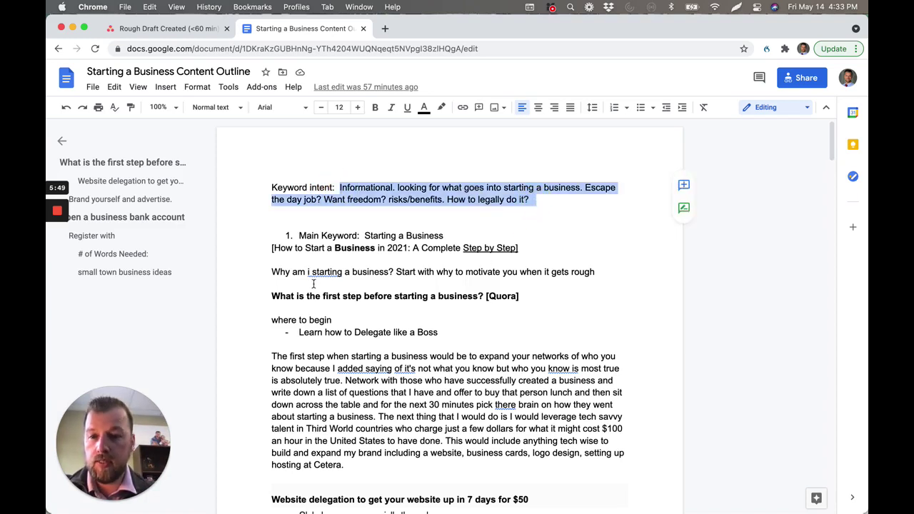
click(355, 260)
key(Return)
key(Return)
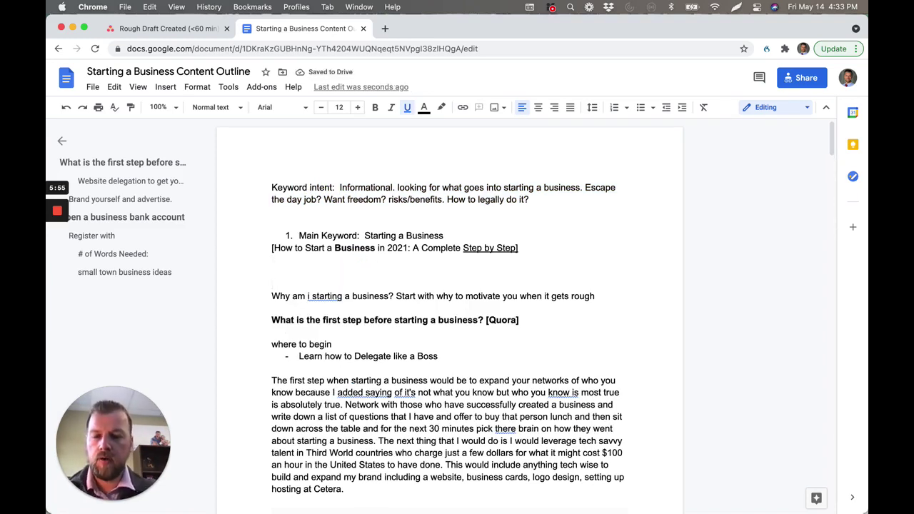
Open Dictate and delete its previous transcript.
click(287, 272)
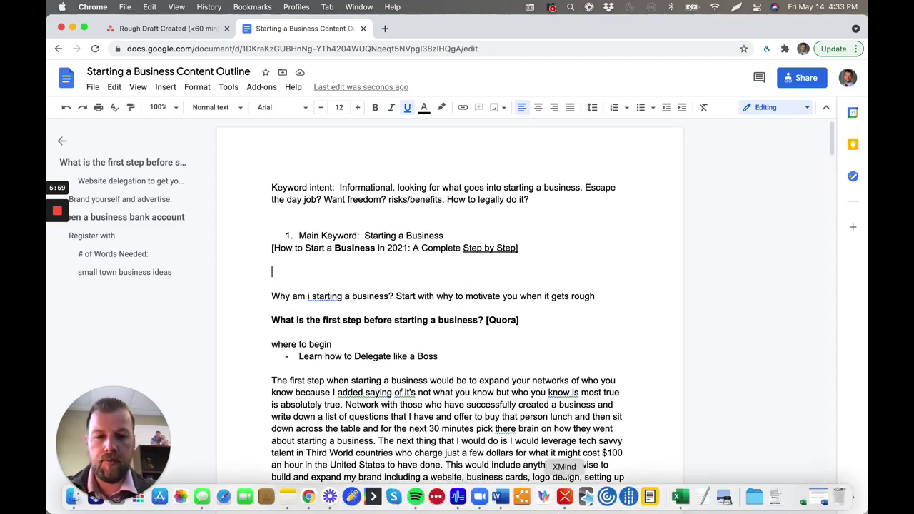
click(458, 496)
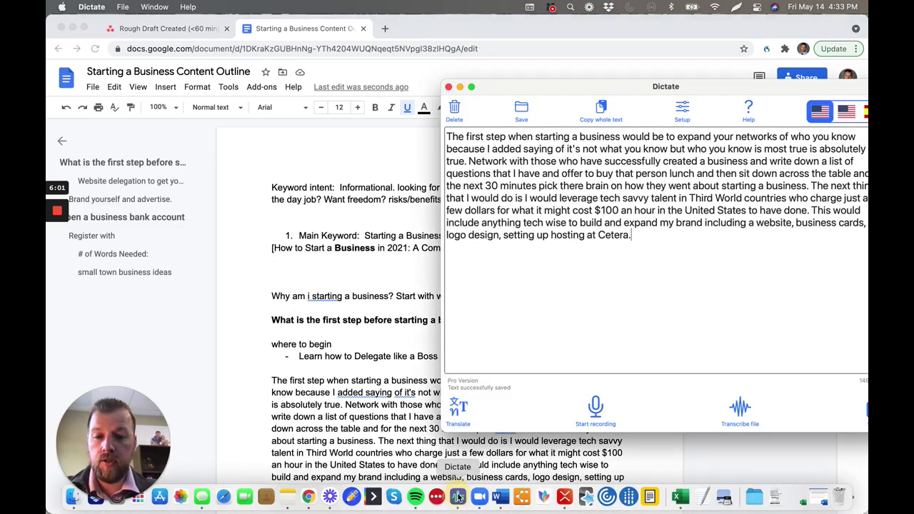
click(454, 109)
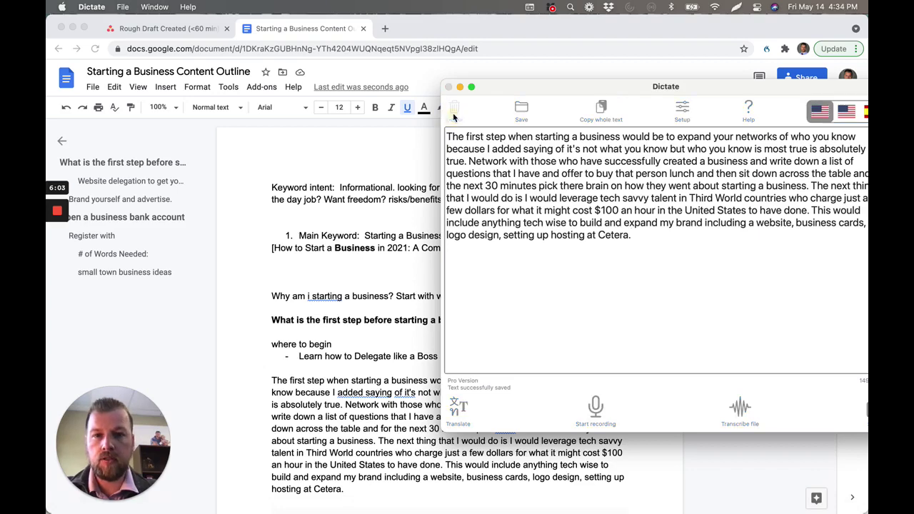
click(454, 186)
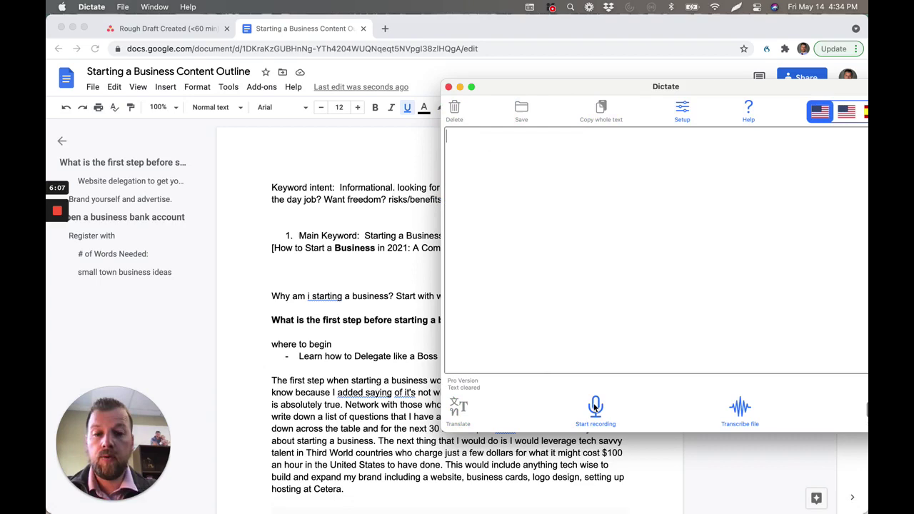
Move the Dictate window down and left over the middle of the document.
drag(633, 86, 640, 53)
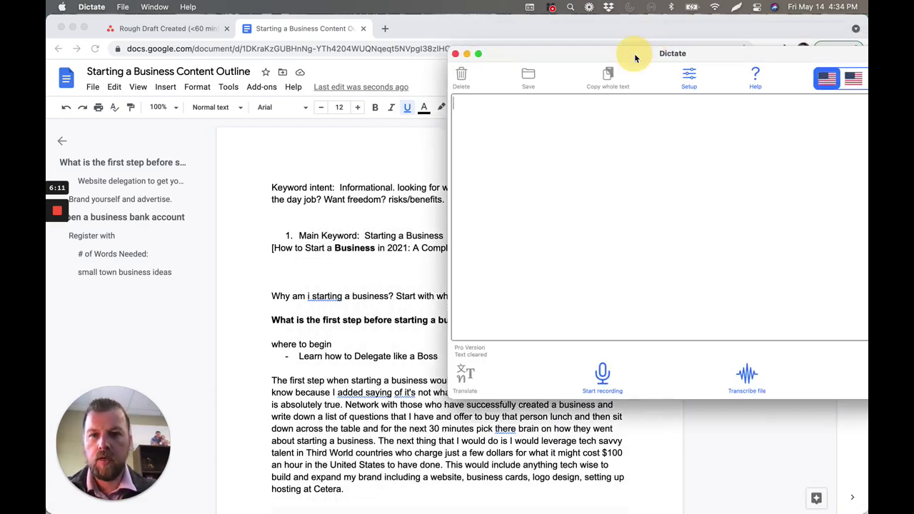
scroll(332, 243, down, 2)
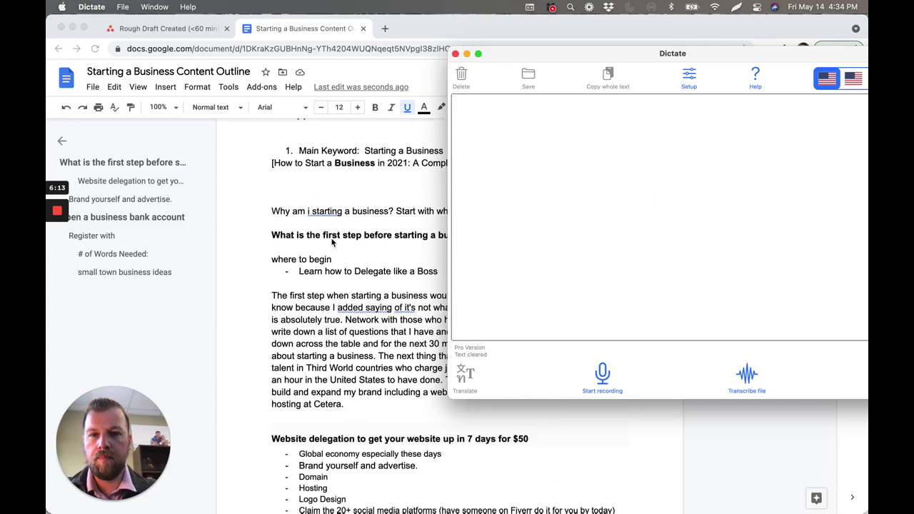
scroll(332, 243, down, 1)
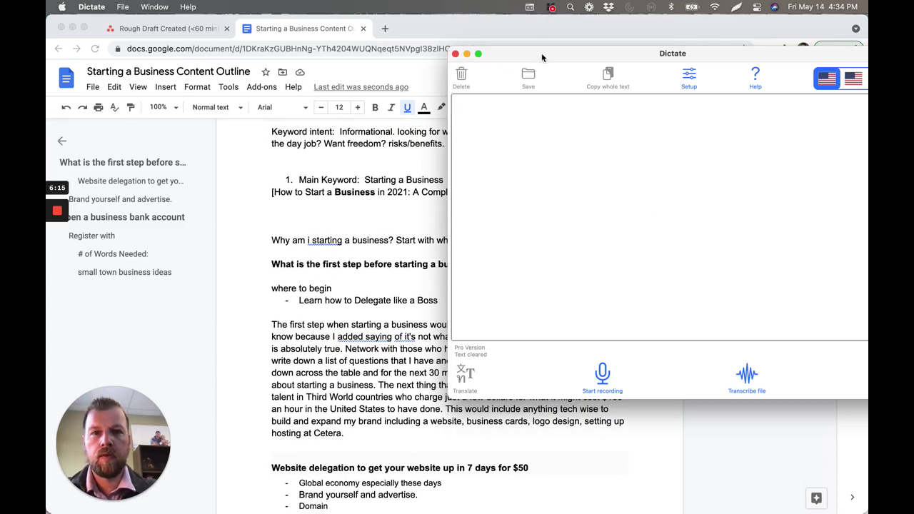
drag(539, 55, 429, 166)
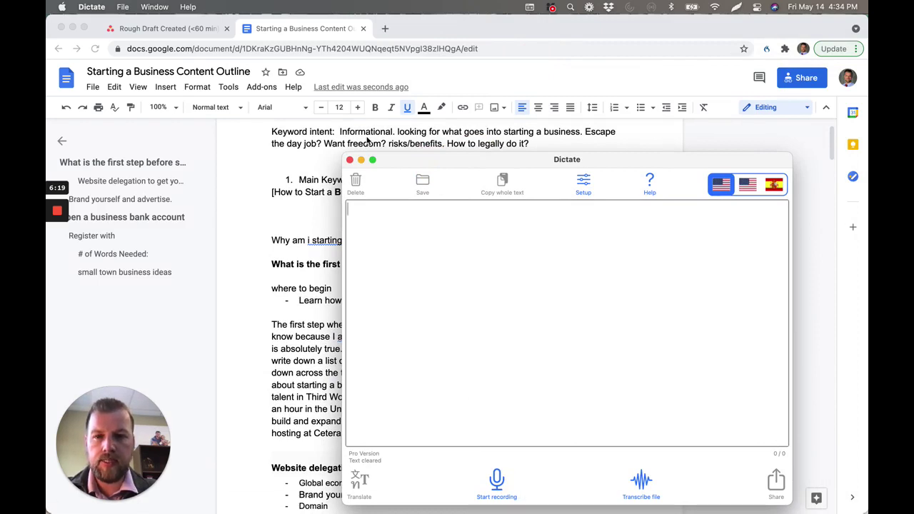
Record the spoken intro beginning 'Starting a business can be as scary as jumping off into the deep end'.
click(498, 483)
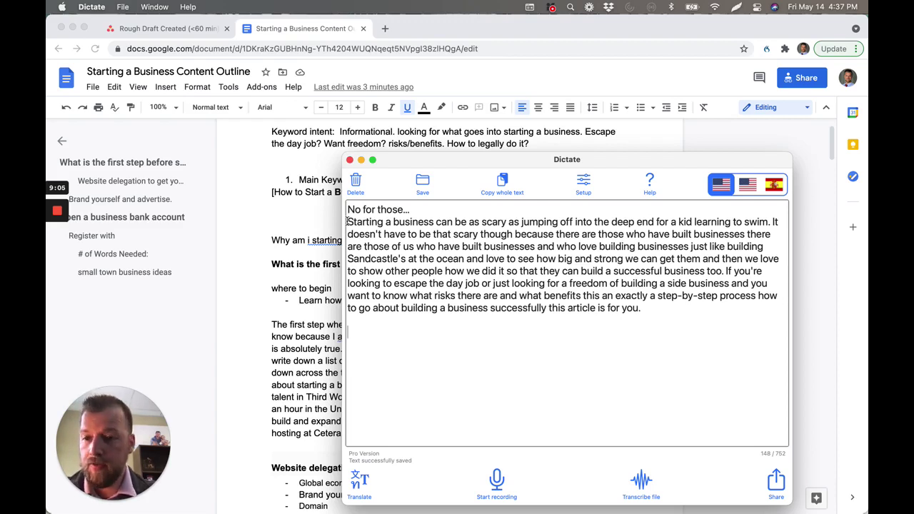
Select the dictated transcript from 'Starting' through 'for you.'.
drag(347, 221, 688, 314)
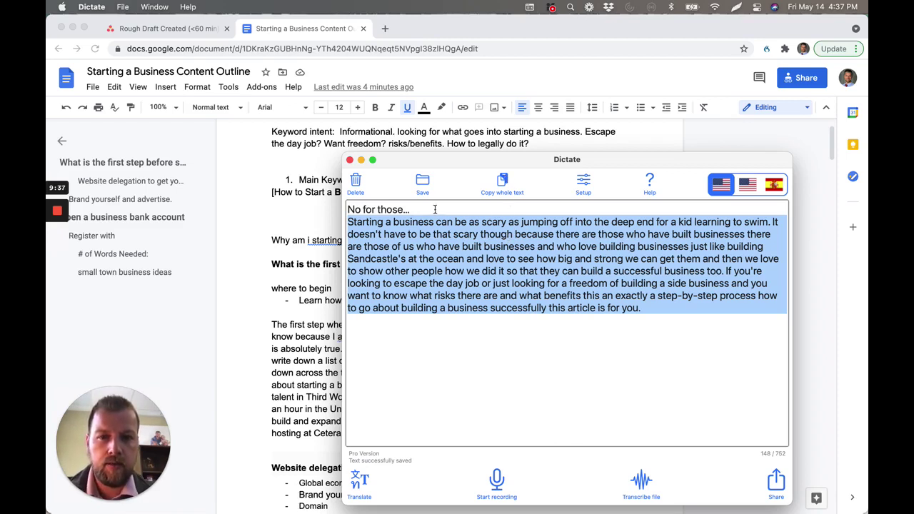
Copy the dictated intro and paste it on the empty line below the headline.
click(504, 183)
click(307, 163)
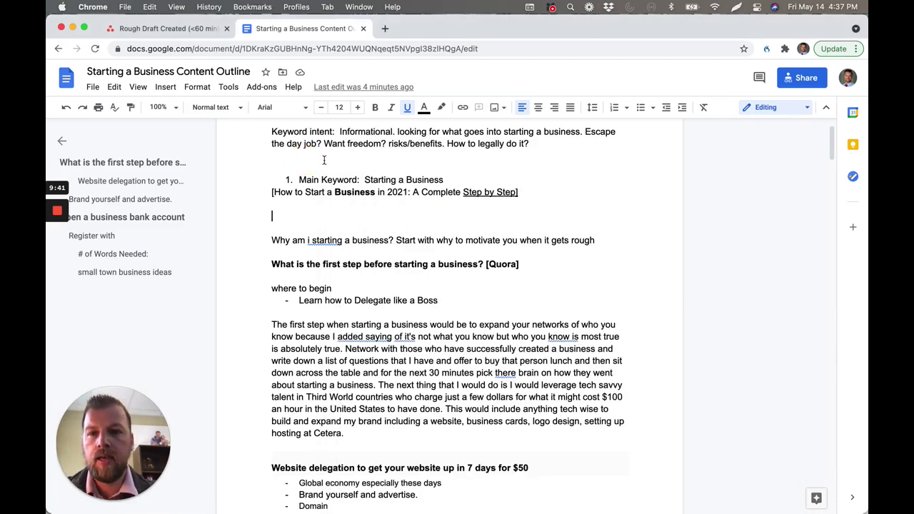
click(324, 161)
click(312, 218)
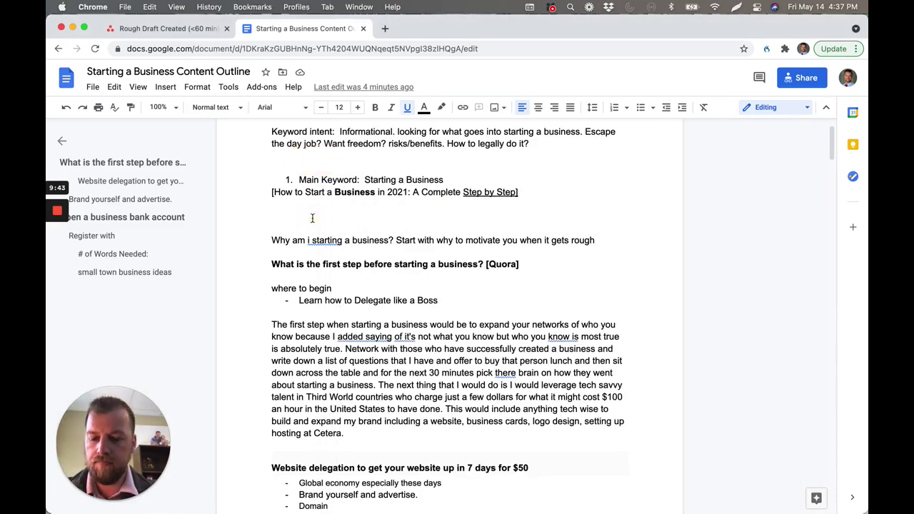
key(super+v)
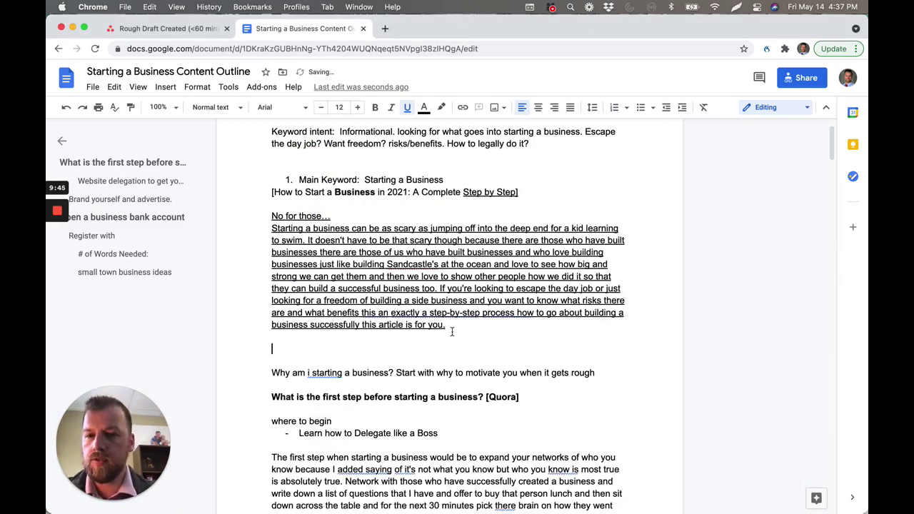
Remove the underline from the pasted intro and delete the stray 'No for those…' line.
drag(318, 349, 274, 210)
key(super+u)
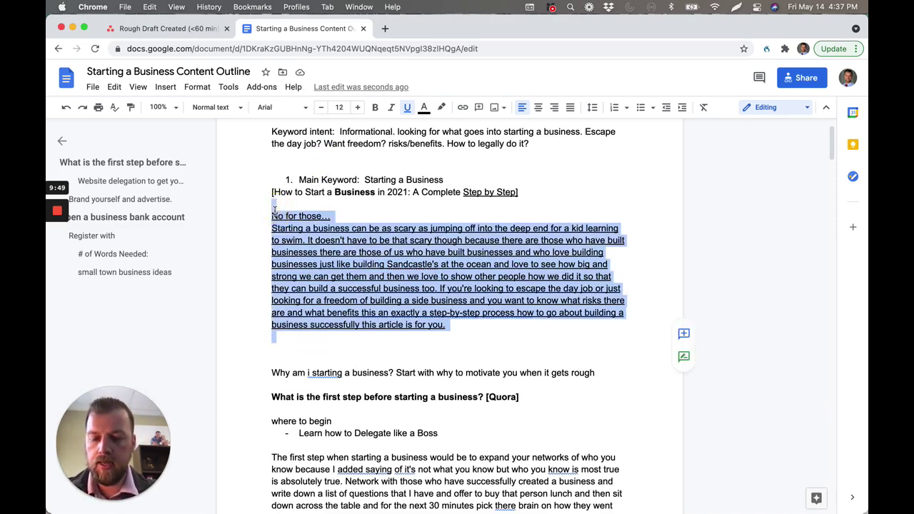
click(347, 226)
drag(343, 215, 262, 215)
key(BackSpace)
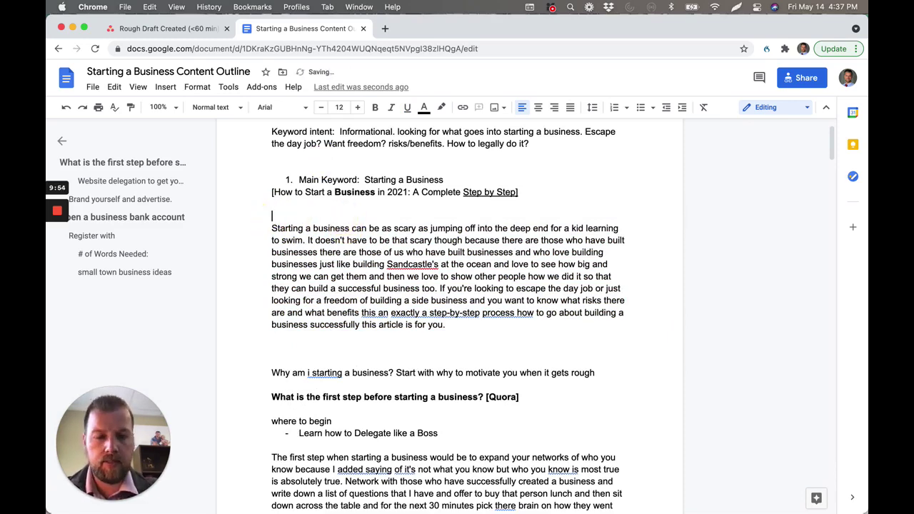
key(BackSpace)
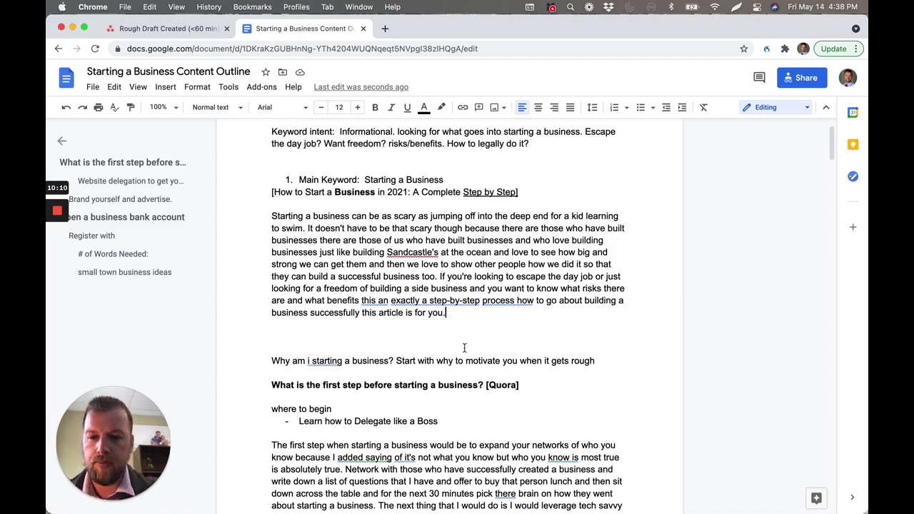
click(332, 335)
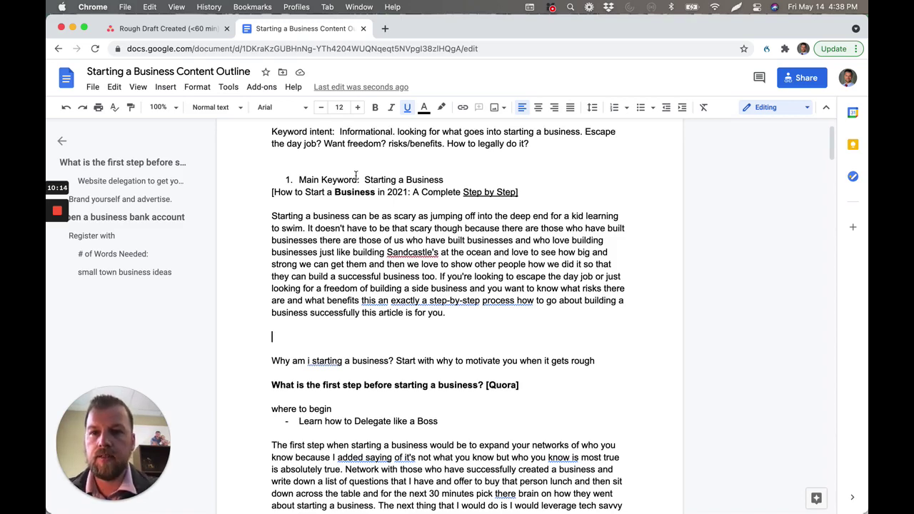
scroll(357, 176, up, 1)
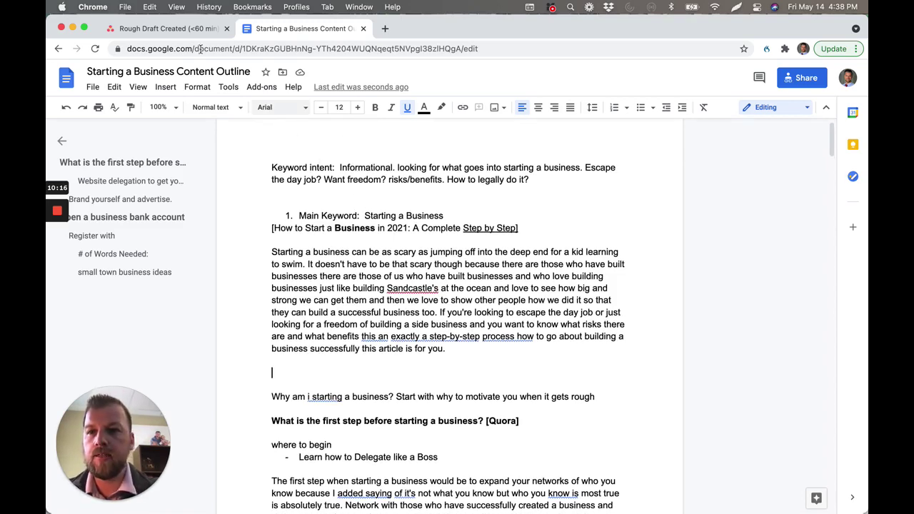
click(170, 29)
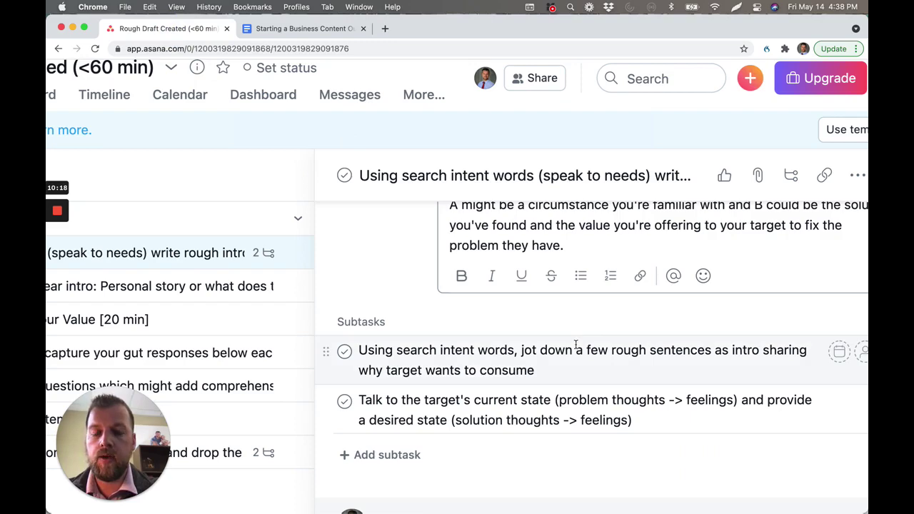
click(315, 28)
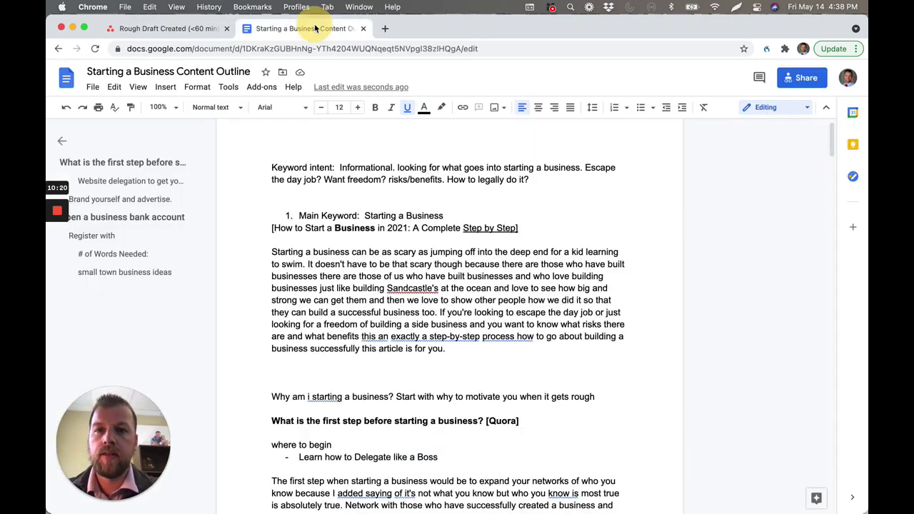
Insert paragraph breaks before 'If you're looking' and before 'It doesn't have to be'.
click(469, 370)
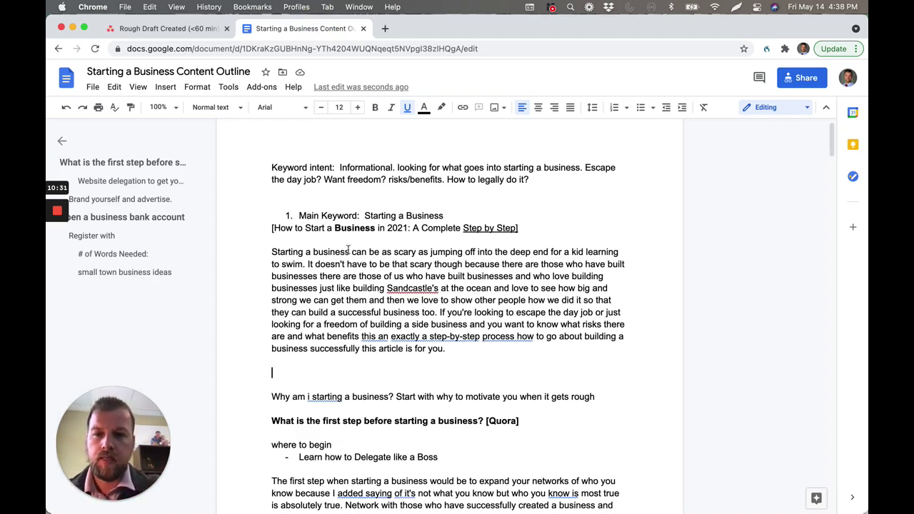
click(366, 215)
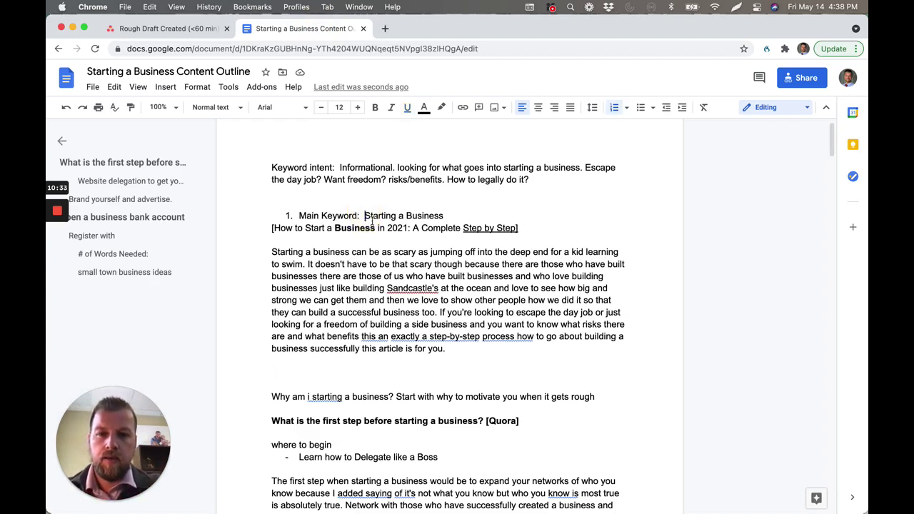
click(439, 314)
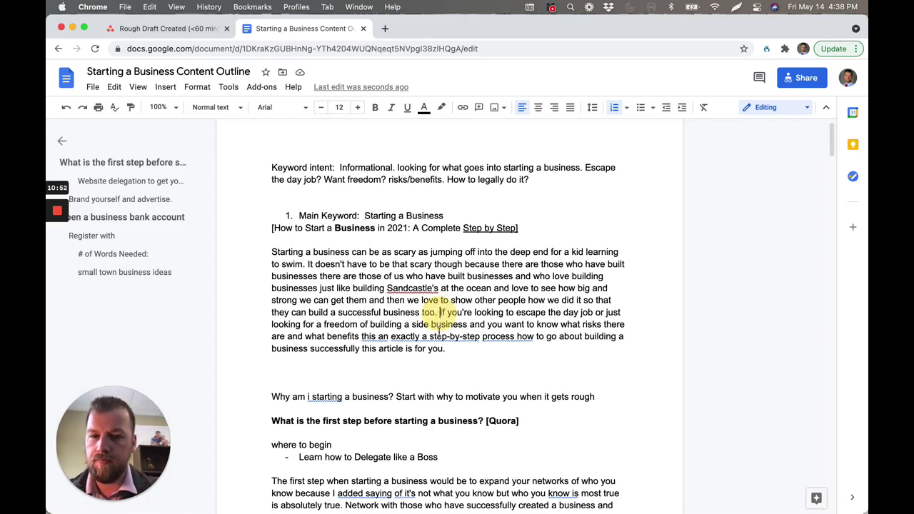
key(Return)
key(Return)
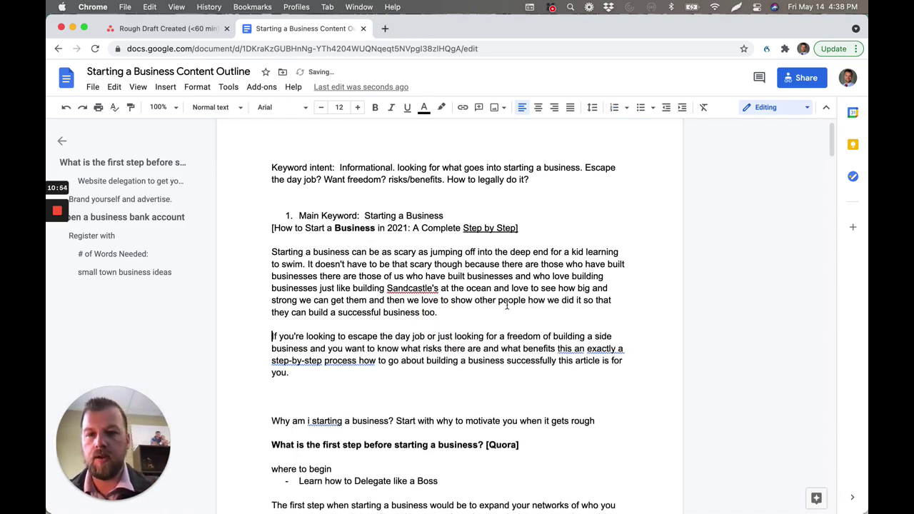
click(307, 264)
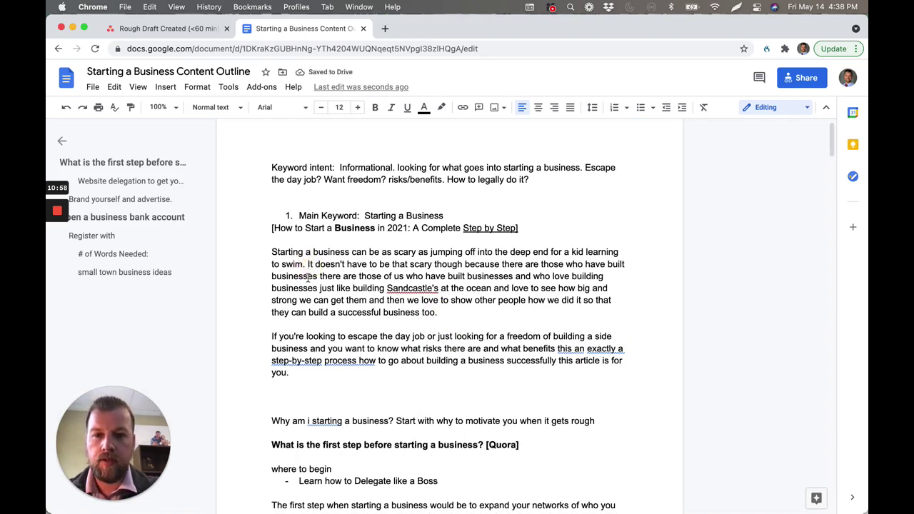
key(Return)
key(Return)
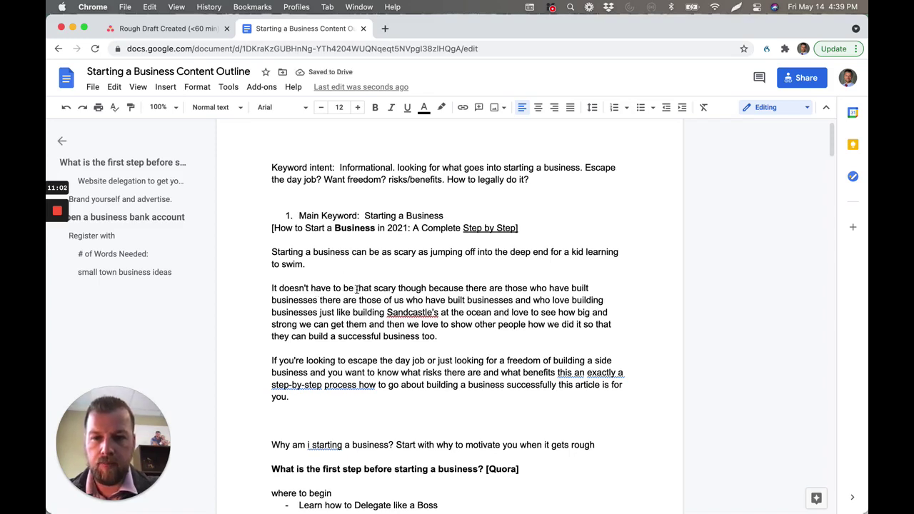
Change 'scary though because there' to 'scary though...it can be fun' and start a separate 'There are those…' paragraph.
click(397, 288)
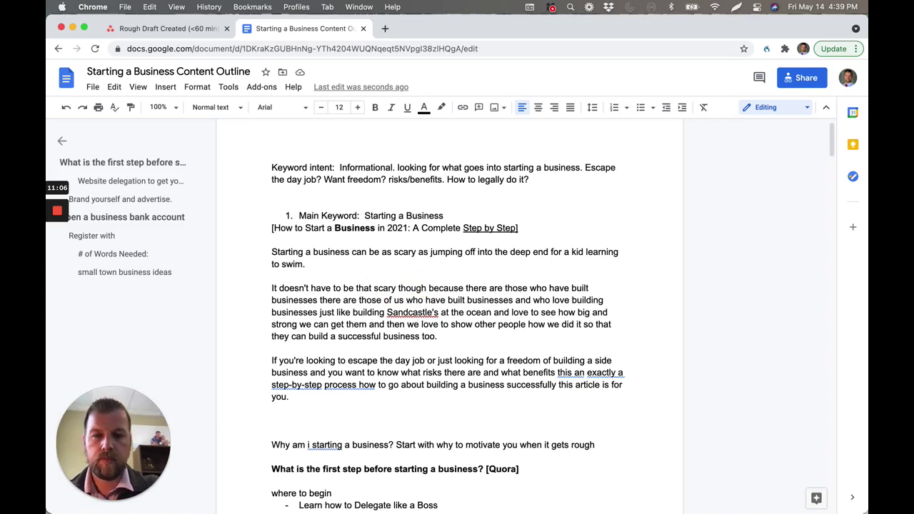
text(.)
drag(431, 289, 468, 289)
key(BackSpace)
key(Delete)
text(T)
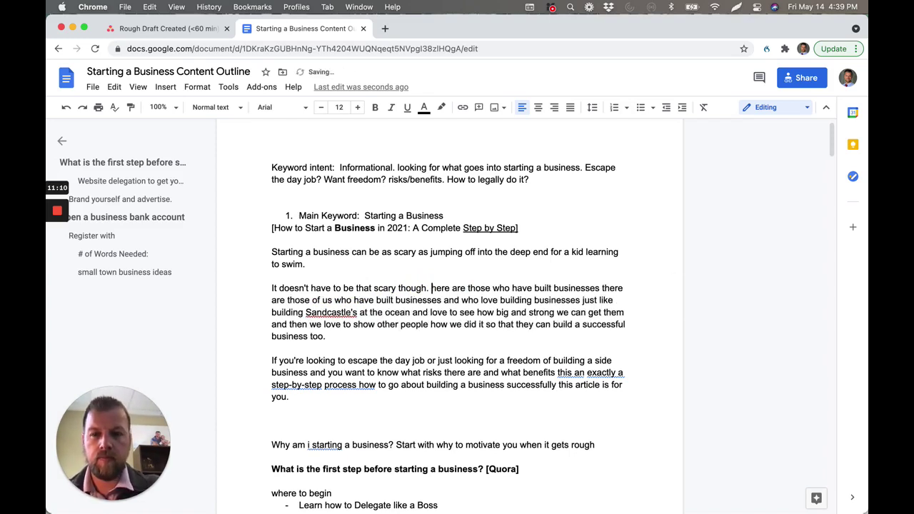
key(Left)
key(Return)
key(Return)
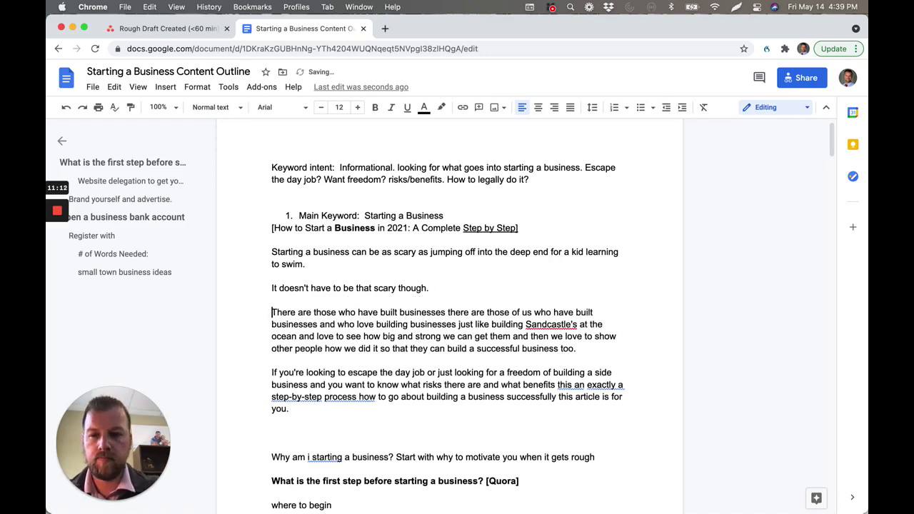
click(443, 286)
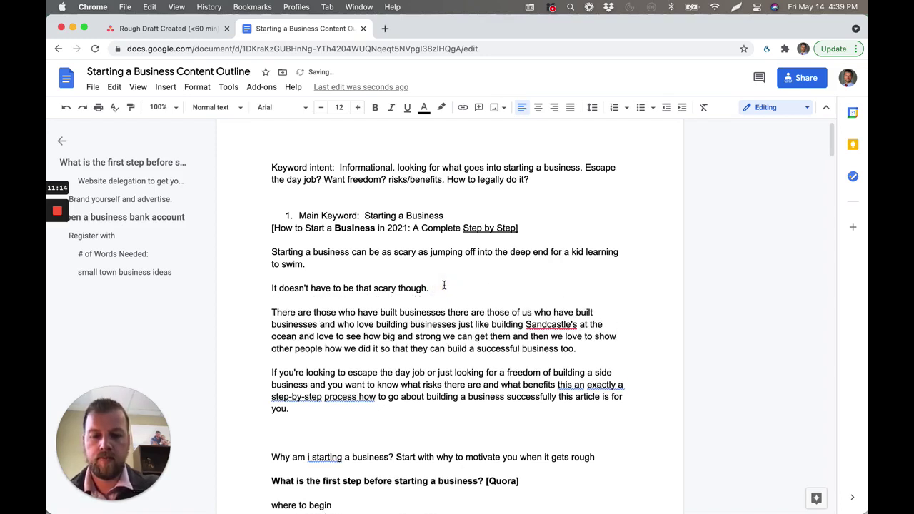
text(..it can be)
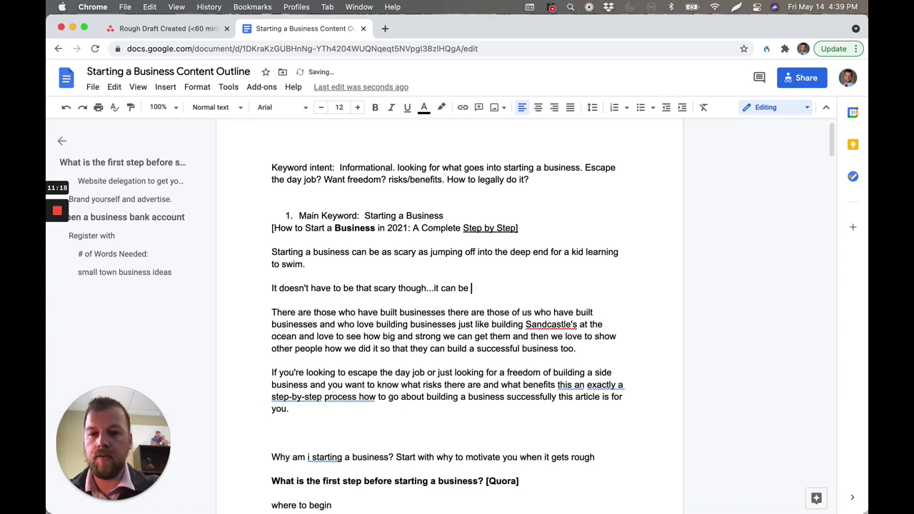
text( fun!)
Add 'of us' after 'There are those' and delete the duplicated 'who have built businesses' phrase.
click(417, 315)
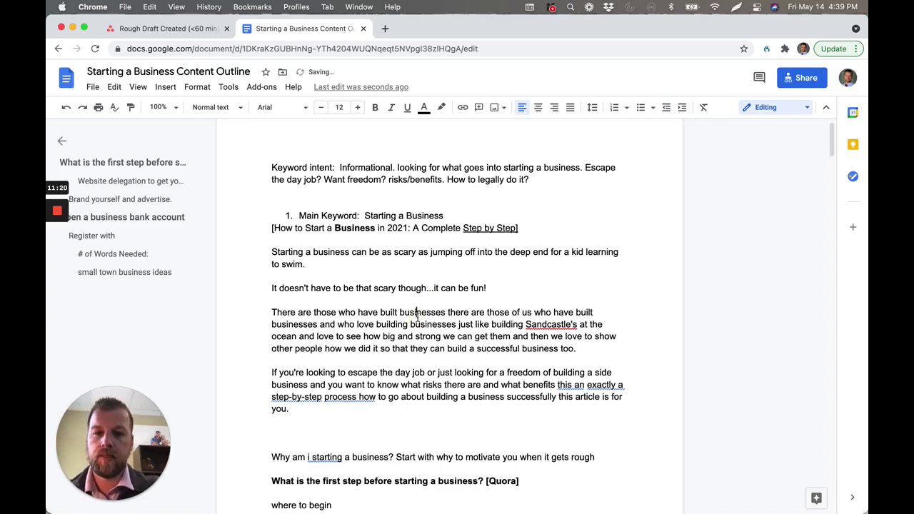
scroll(346, 373, down, 2)
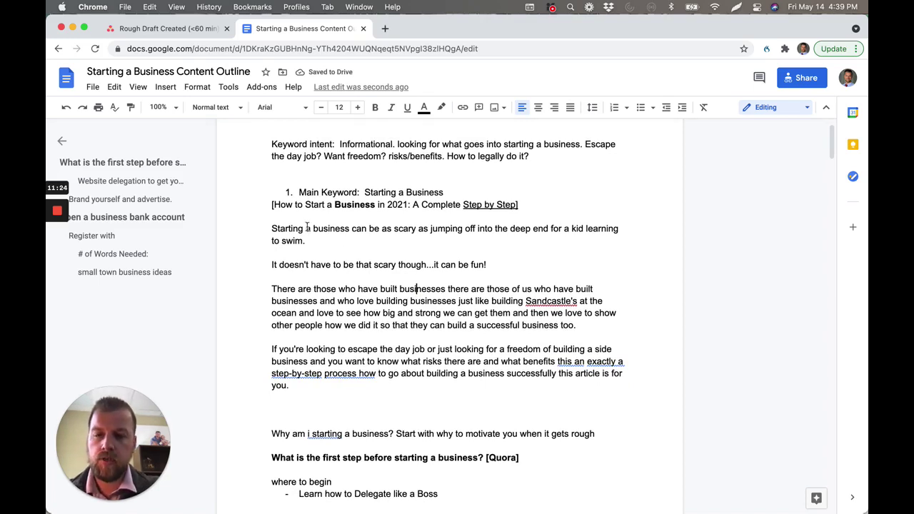
click(272, 230)
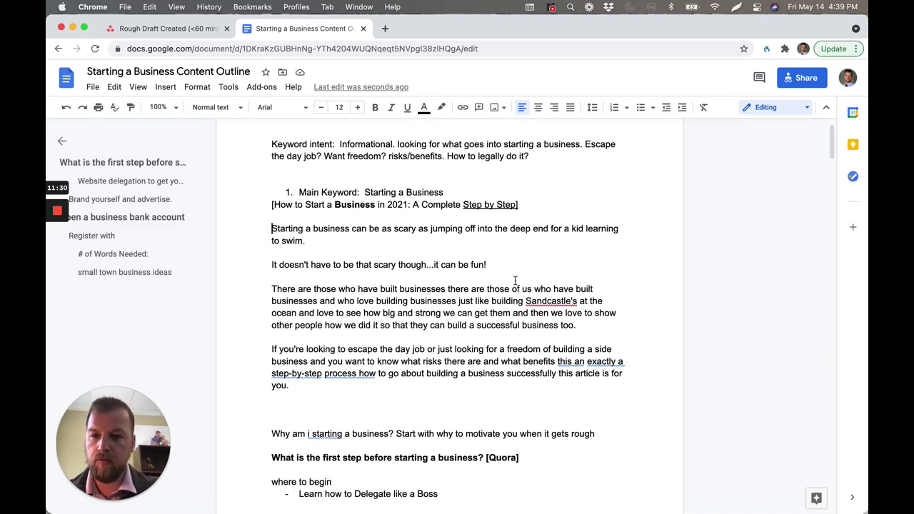
click(337, 288)
text(of us)
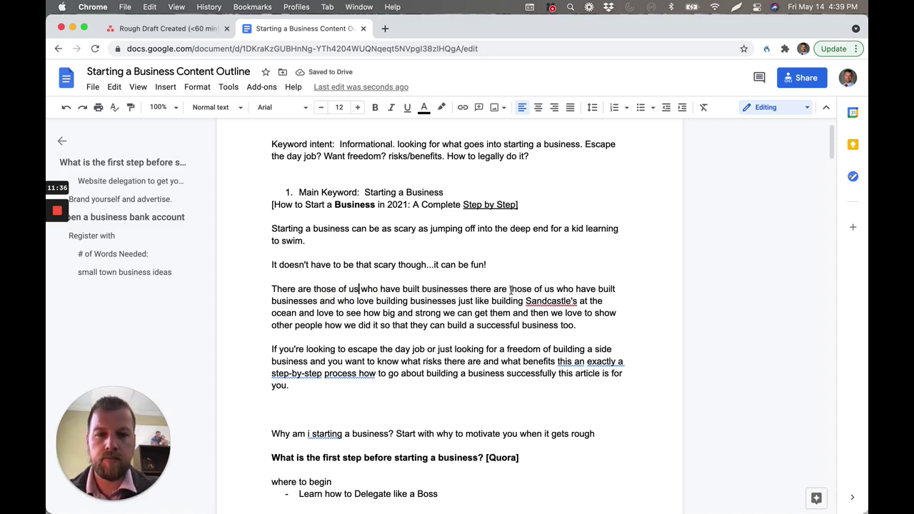
drag(509, 289, 315, 289)
key(BackSpace)
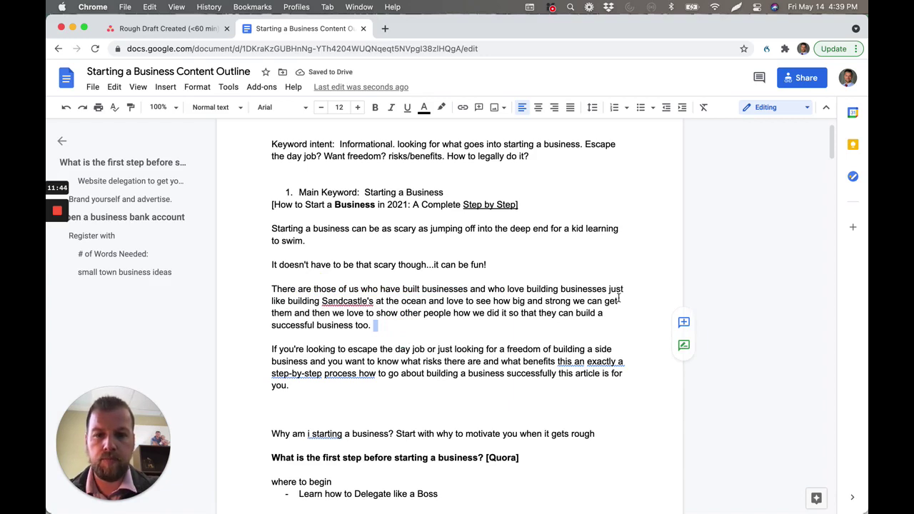
Accept the 'Sandcastles' spelling fix, then select and deselect the four intro paragraphs to review them.
click(352, 301)
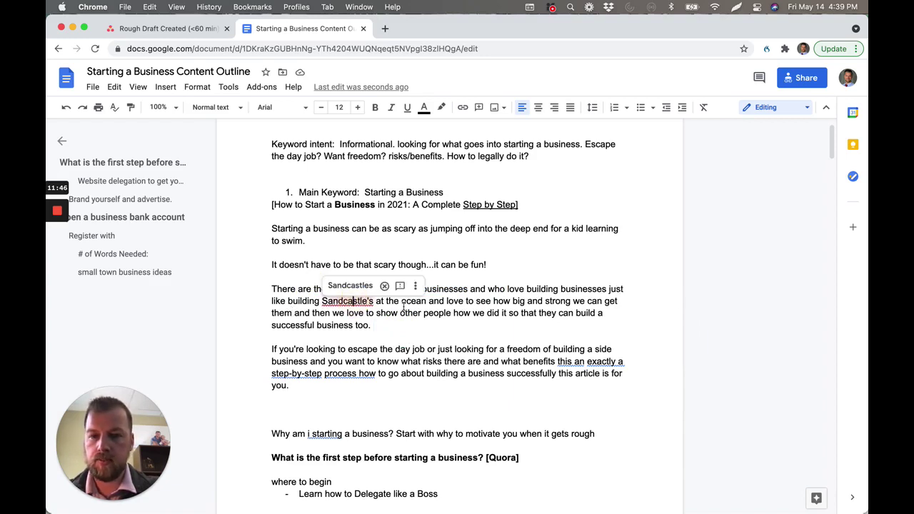
click(350, 285)
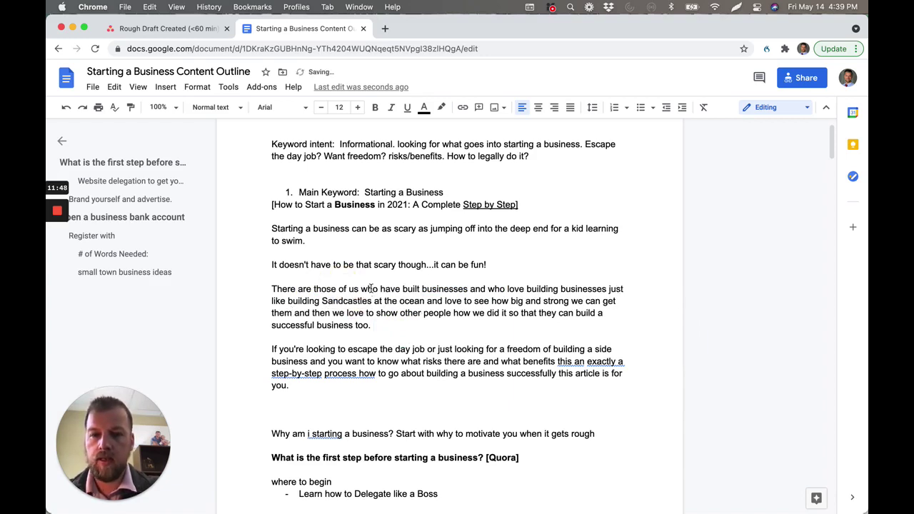
double_click(402, 323)
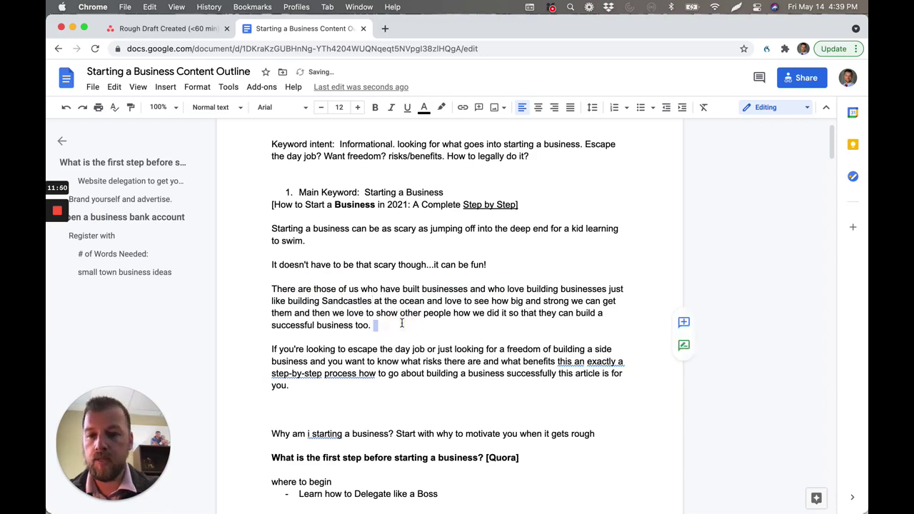
click(360, 395)
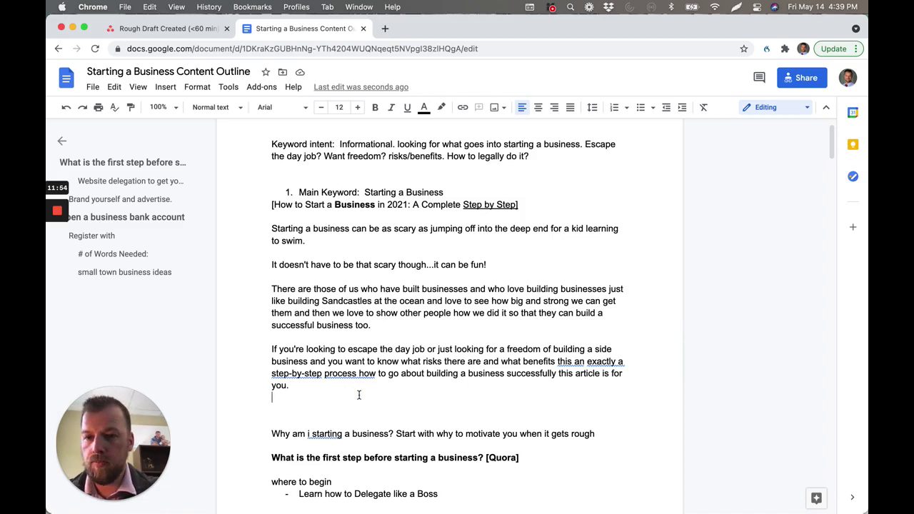
drag(342, 394, 276, 226)
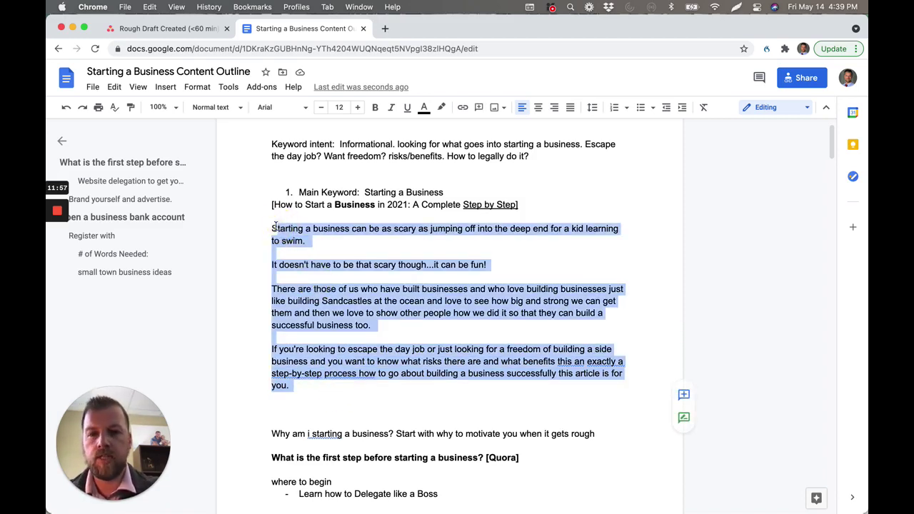
click(339, 365)
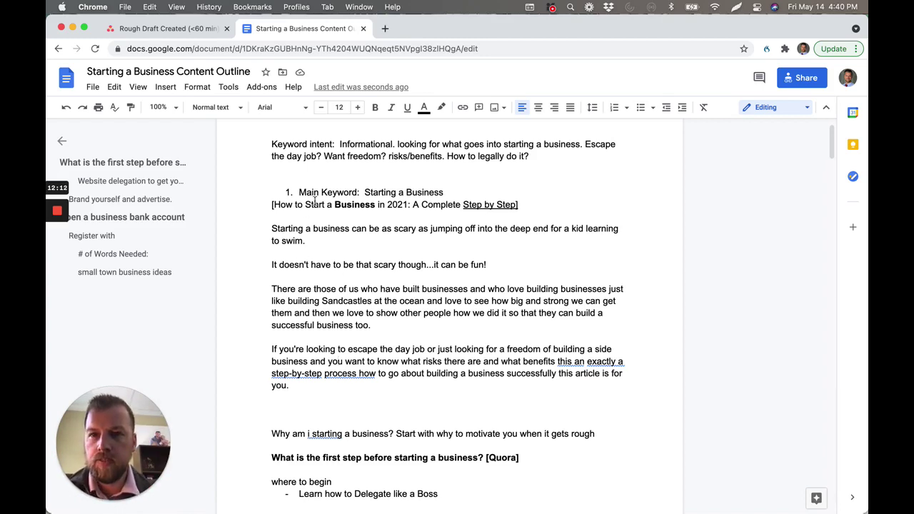
click(270, 229)
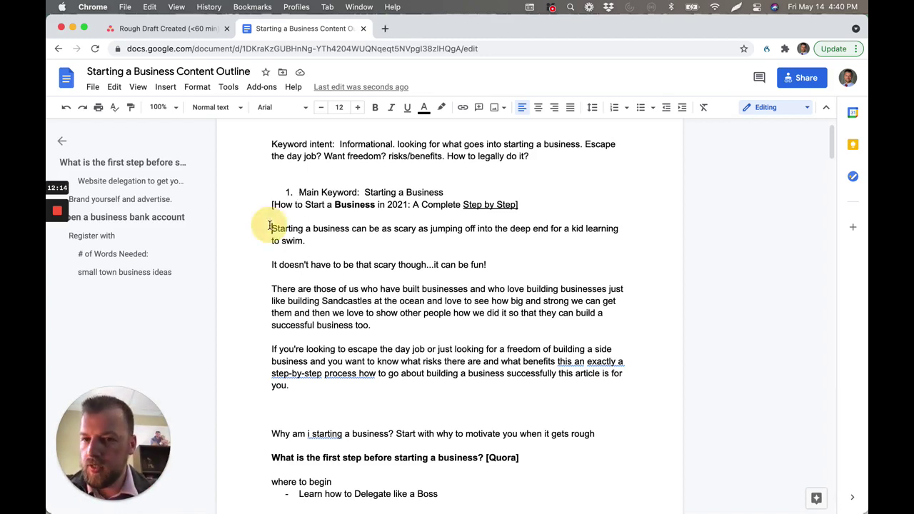
scroll(289, 314, up, 2)
scroll(291, 319, down, 5)
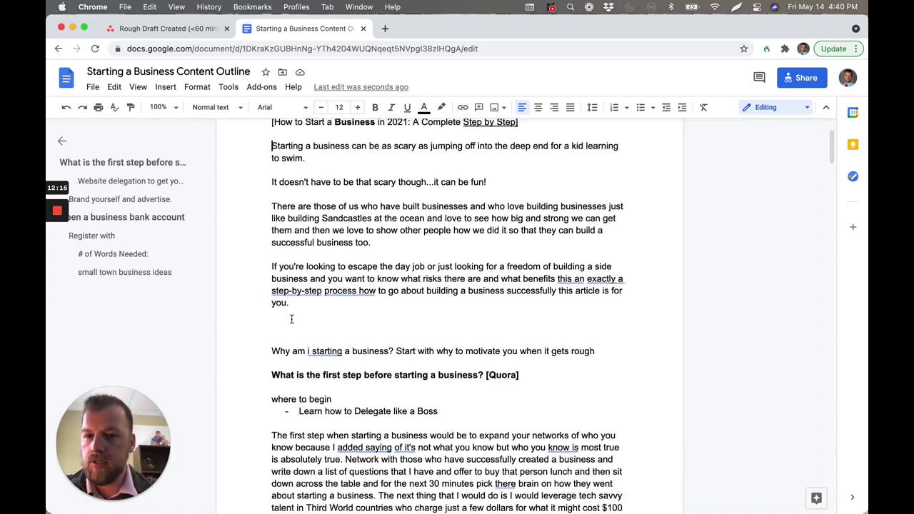
scroll(292, 320, up, 5)
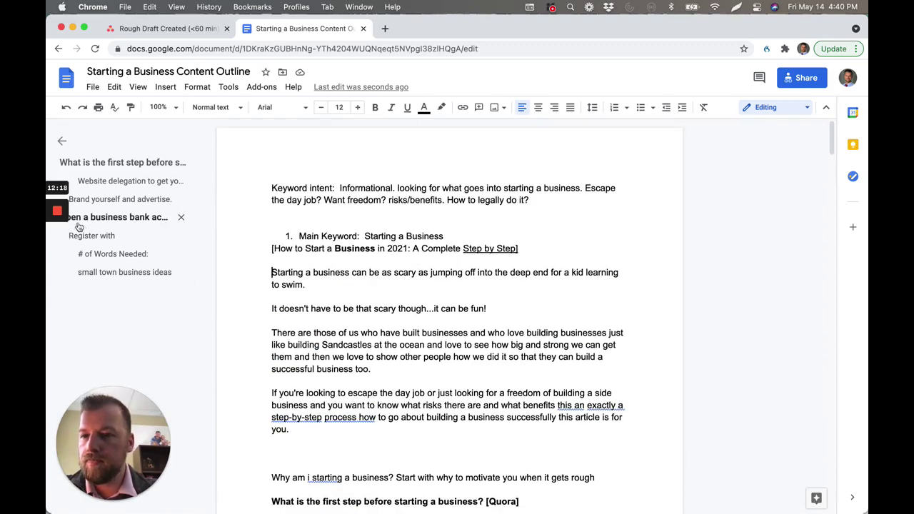